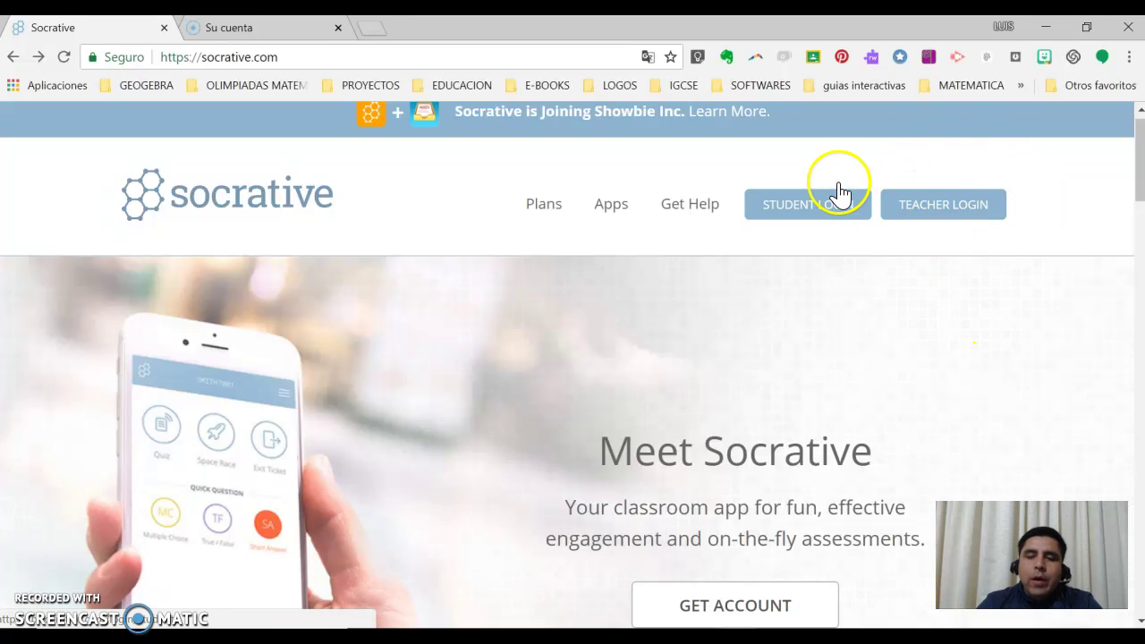
Open the teacher login from the Socrative home page to reach the teacher account
click(939, 214)
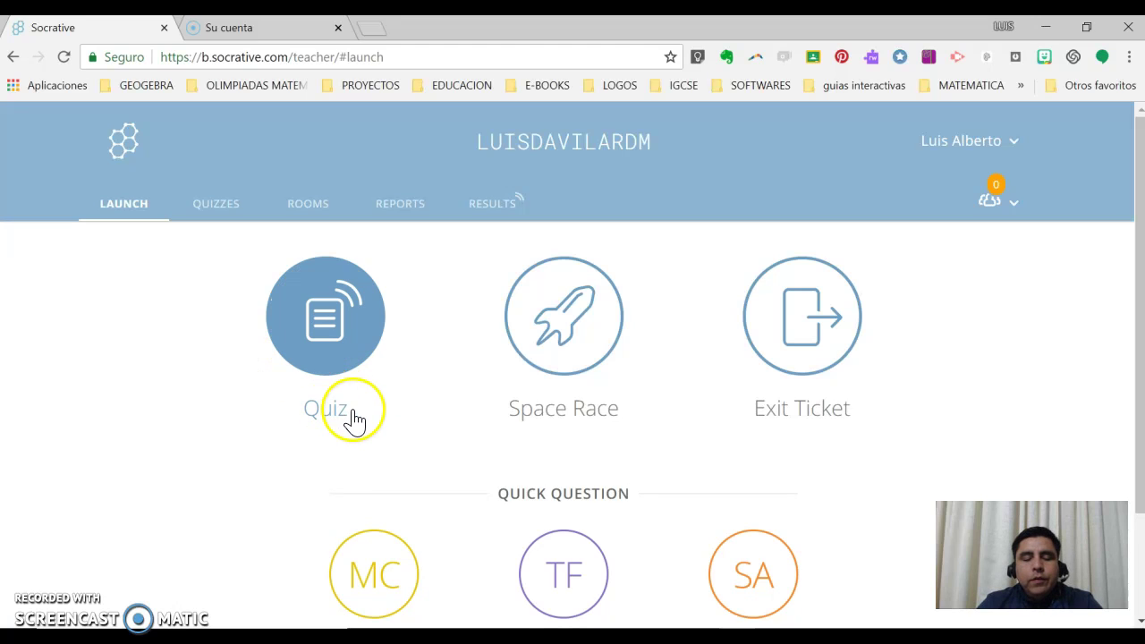
click(328, 430)
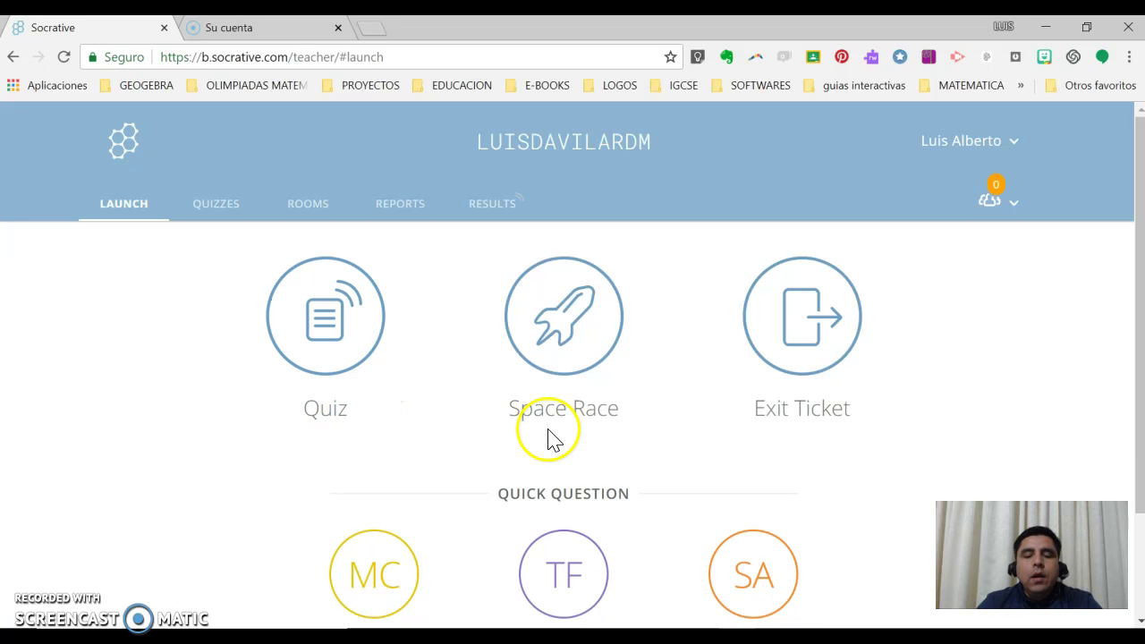
click(586, 413)
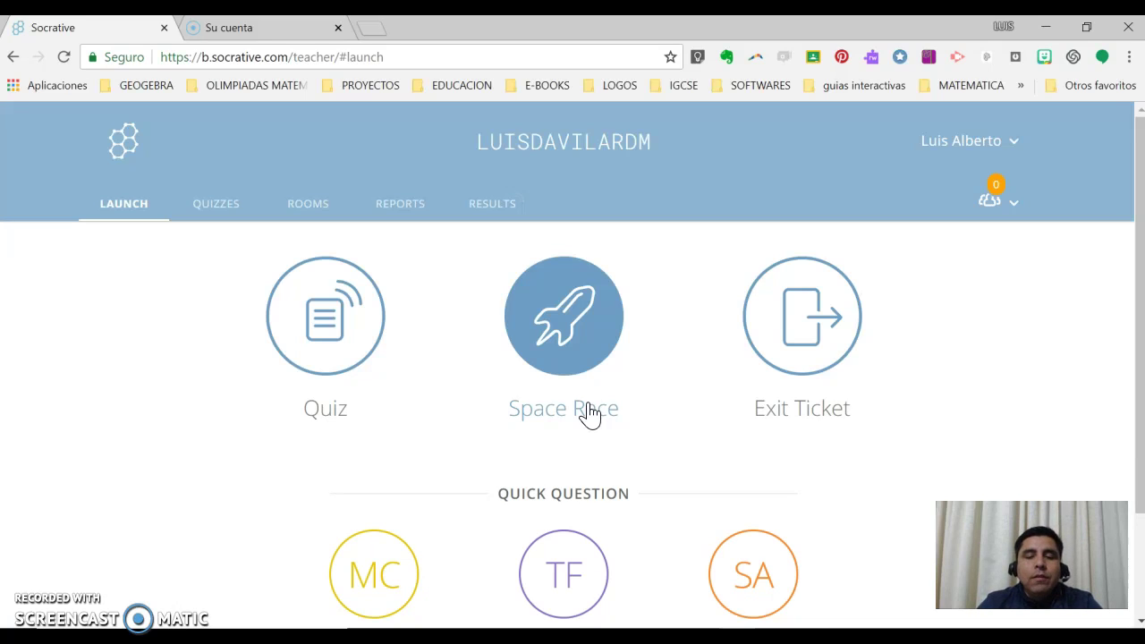
click(791, 412)
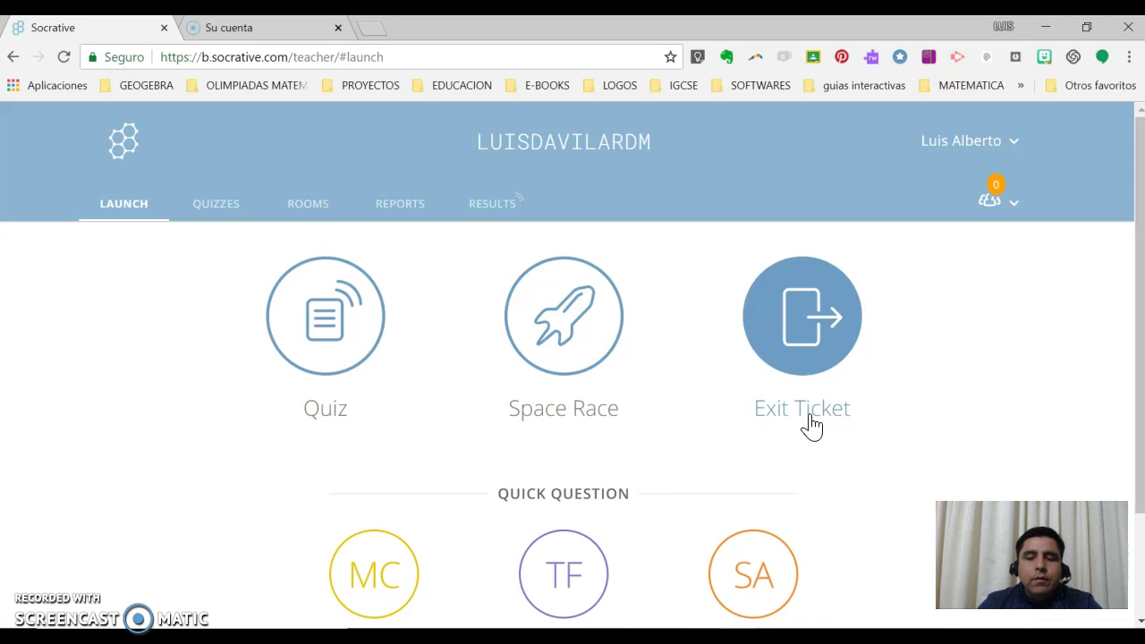
click(528, 396)
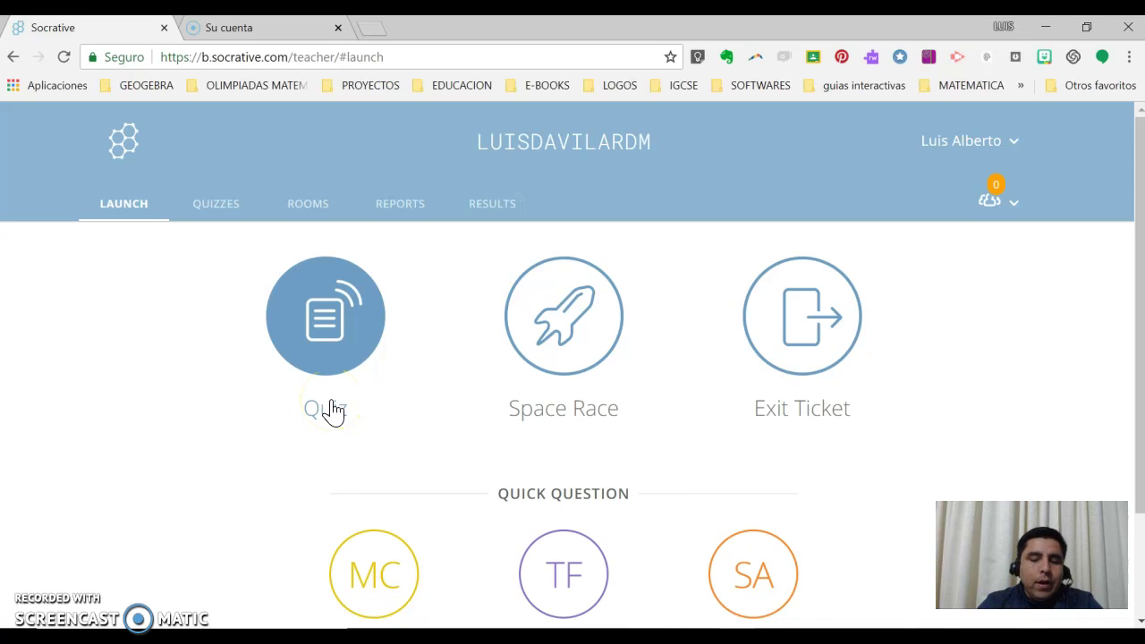
Open the list of saved quizzes in the teacher account
click(220, 220)
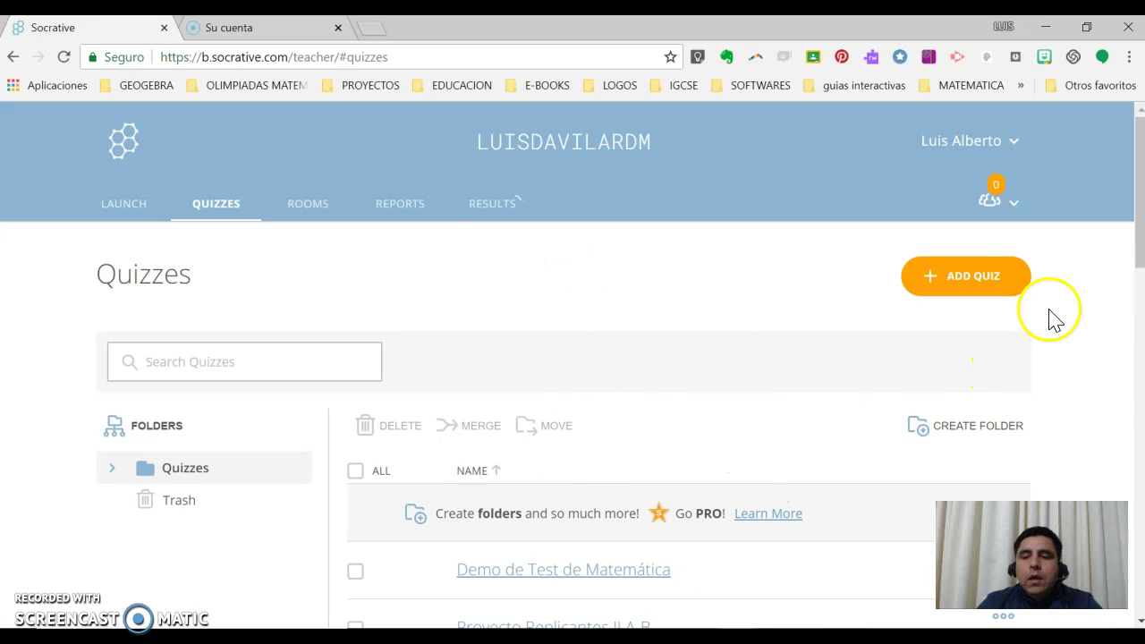
drag(1137, 238, 1112, 217)
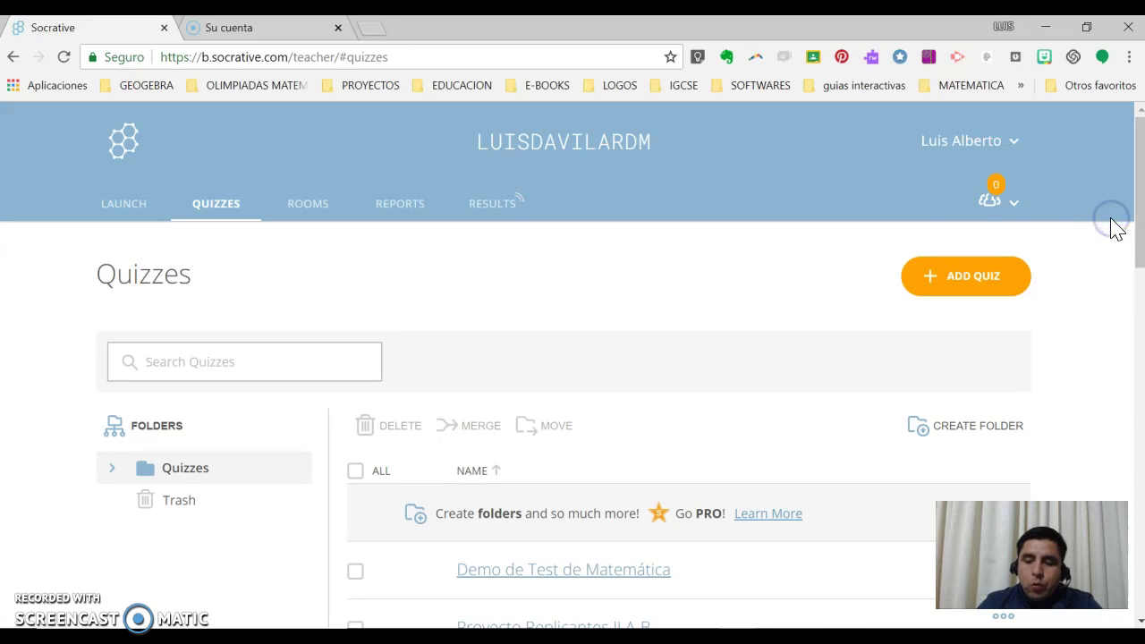
Examine the options for importing a quiz and close the import dialog without importing anything
click(961, 284)
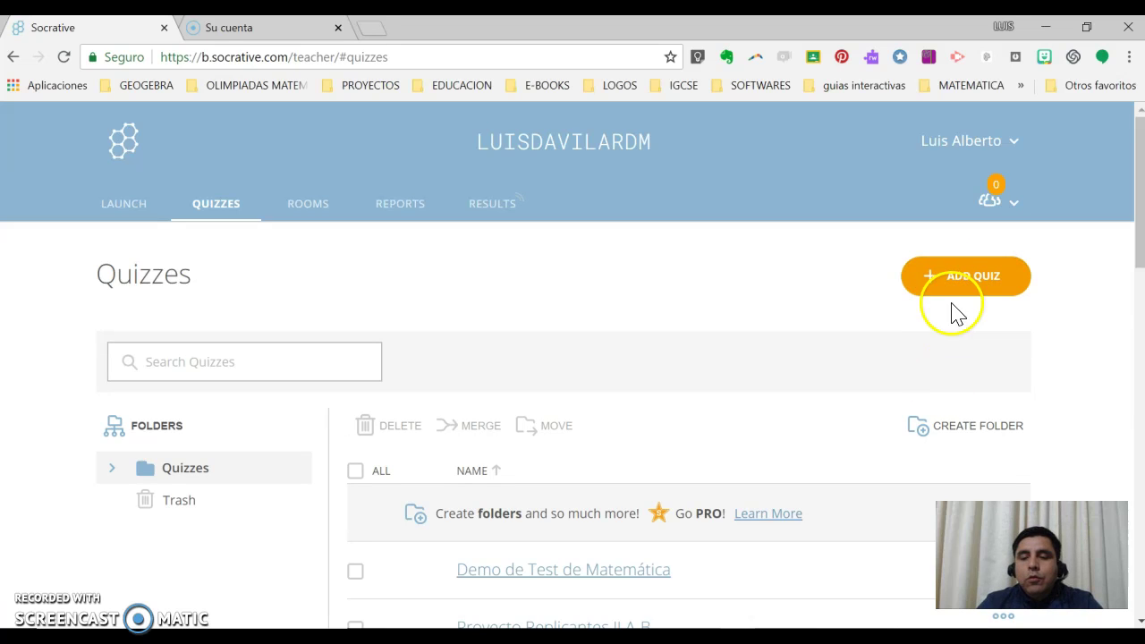
click(947, 279)
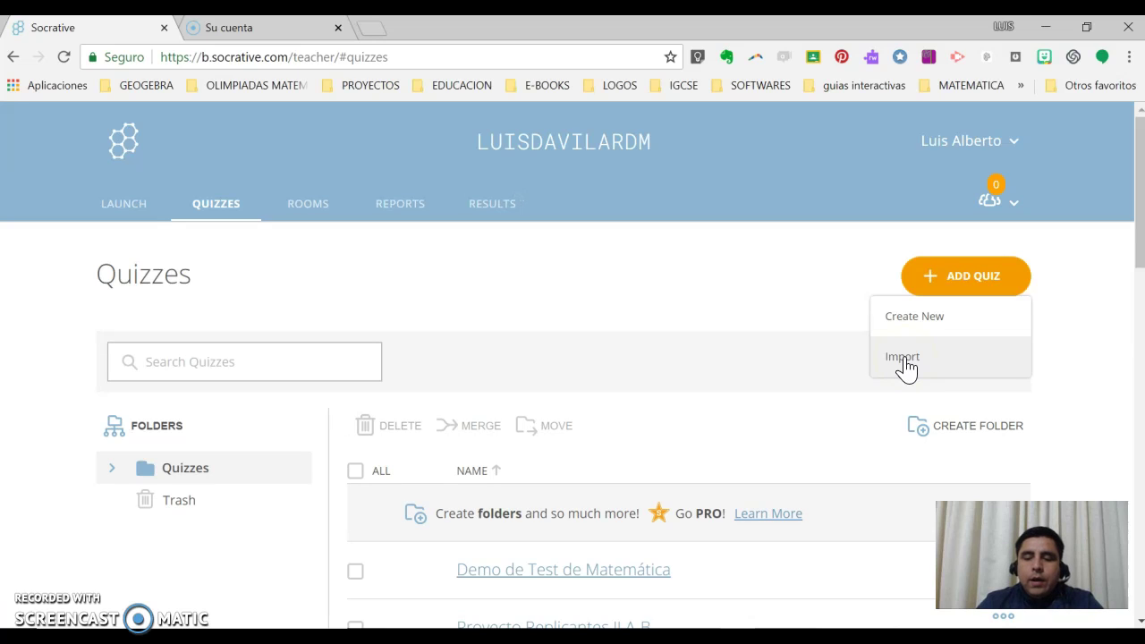
click(923, 329)
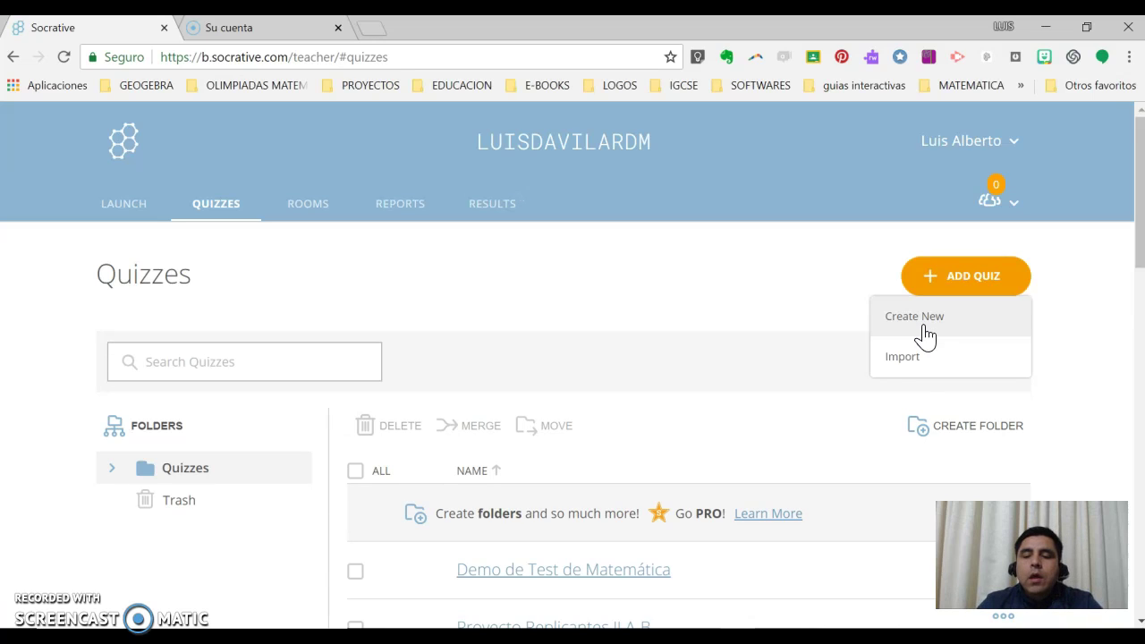
click(921, 365)
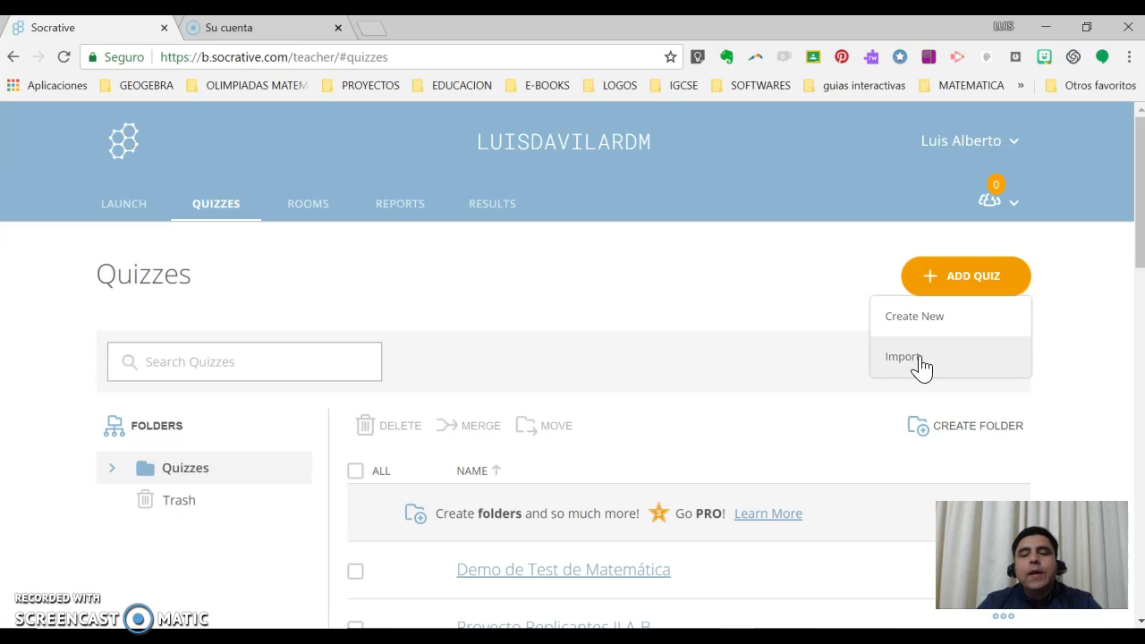
click(920, 360)
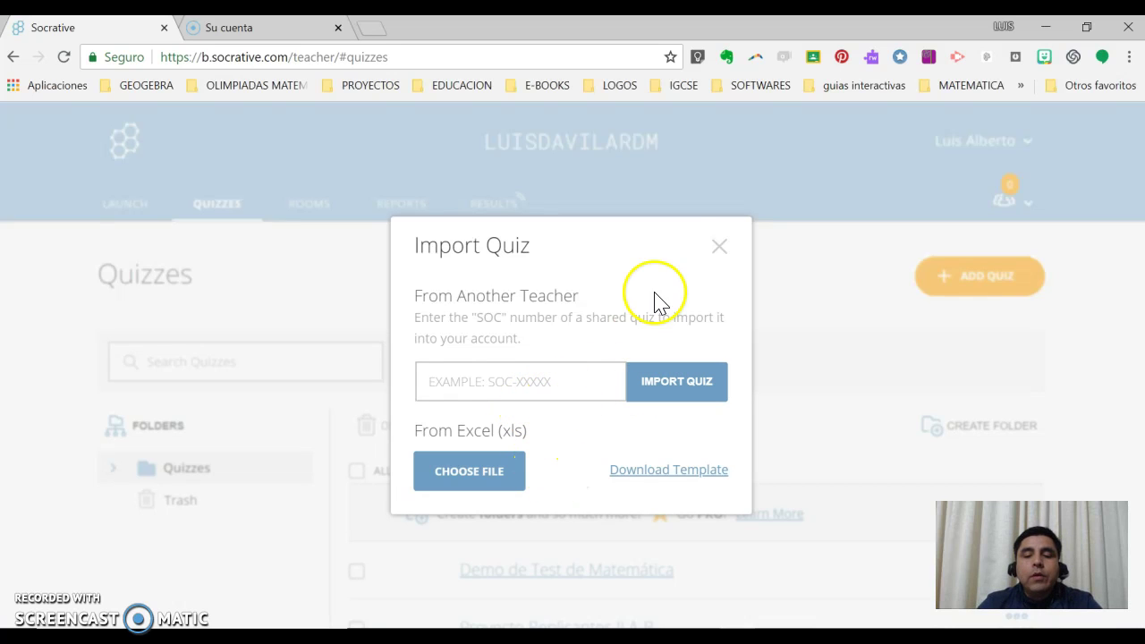
click(721, 247)
click(1027, 394)
click(1024, 378)
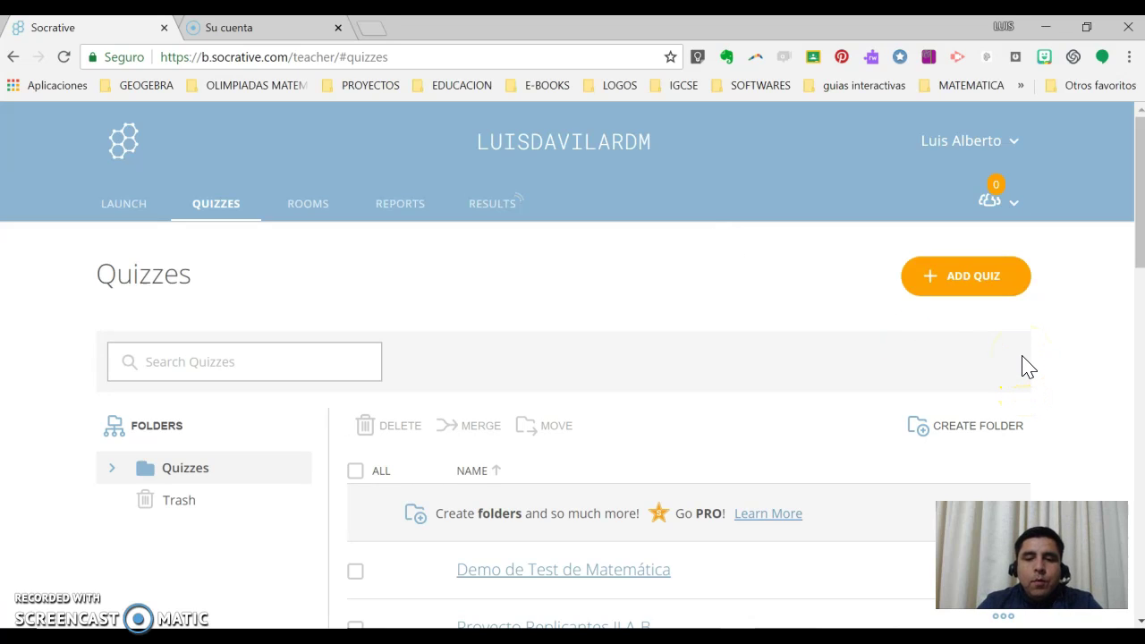
Create a new blank quiz
click(946, 291)
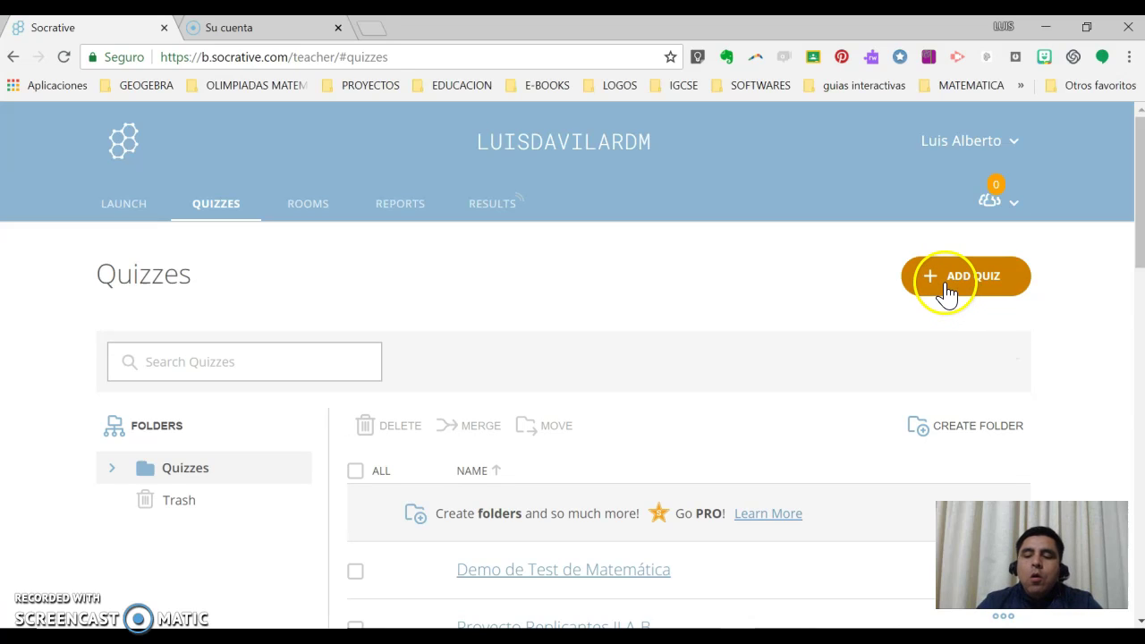
click(934, 278)
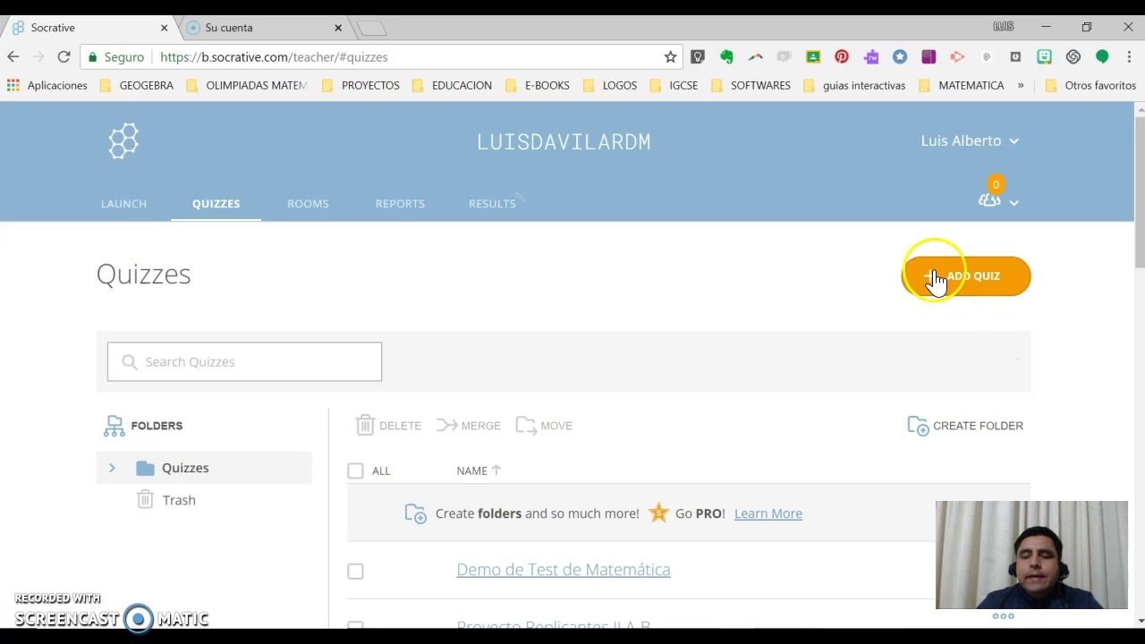
click(916, 328)
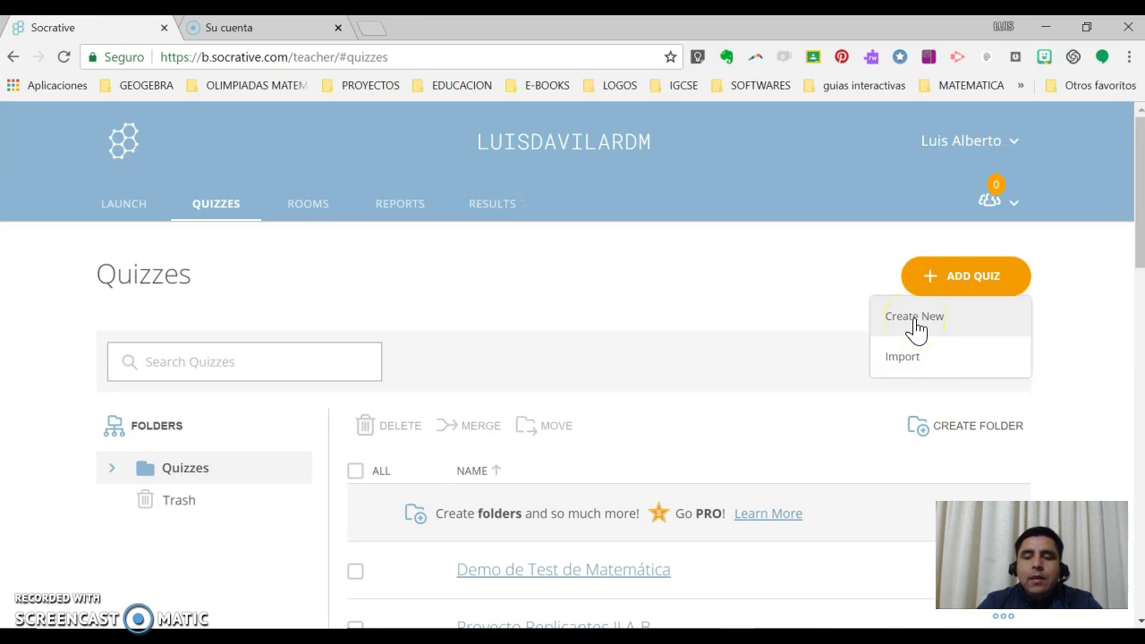
click(915, 318)
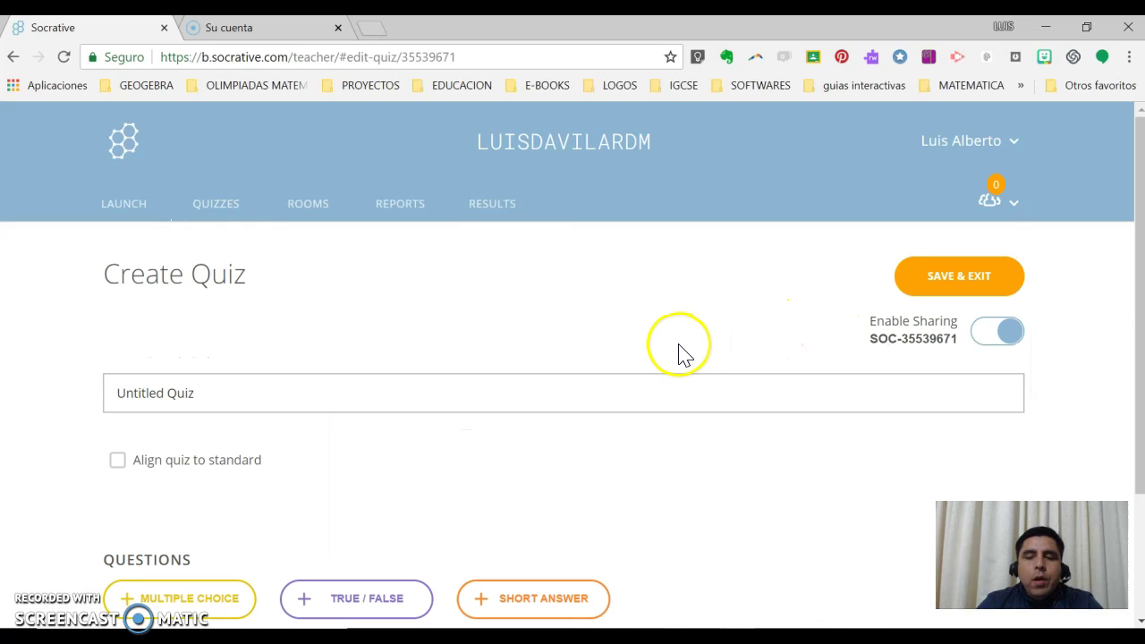
Replace the default quiz title with "Demo de Matemática"
drag(1138, 225, 1137, 251)
drag(1137, 272, 1137, 277)
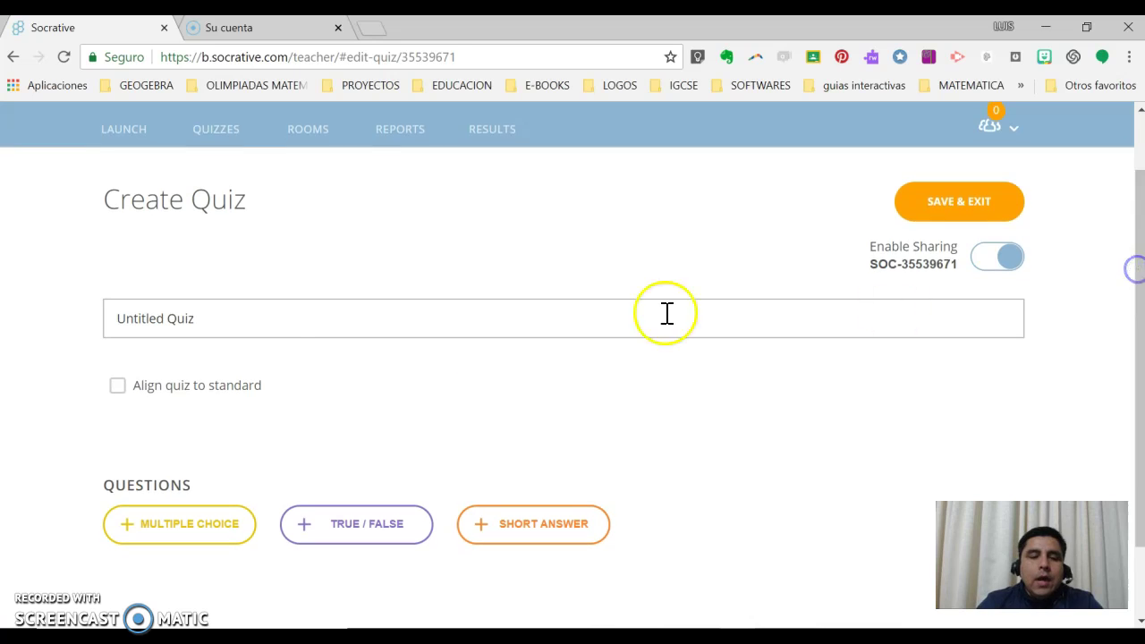
drag(215, 320, 125, 318)
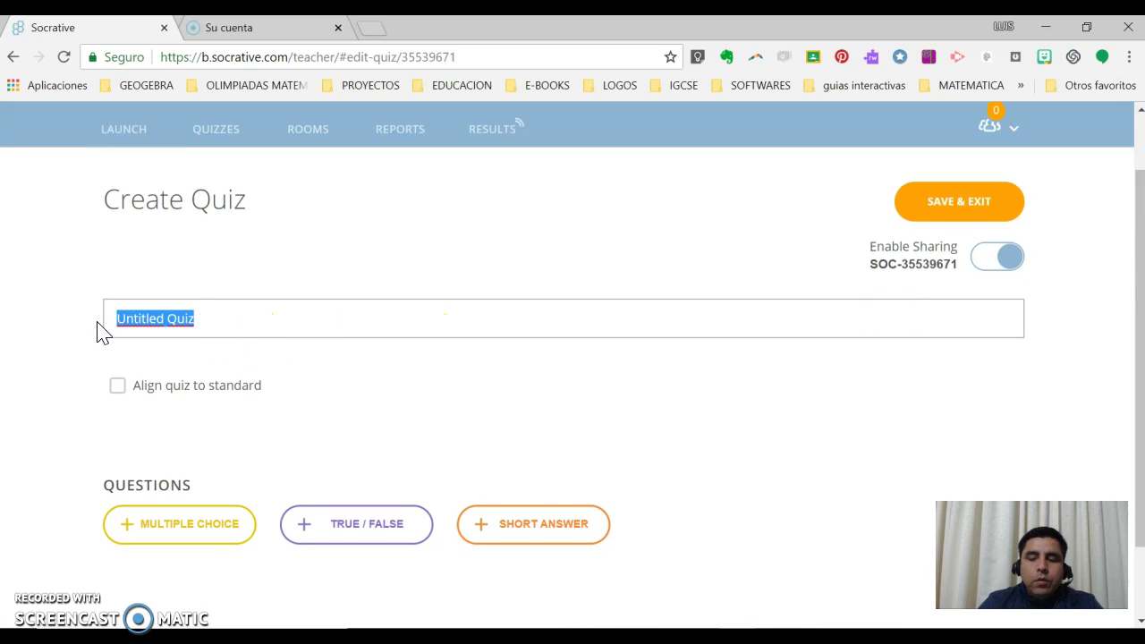
text(Demo de Matemática)
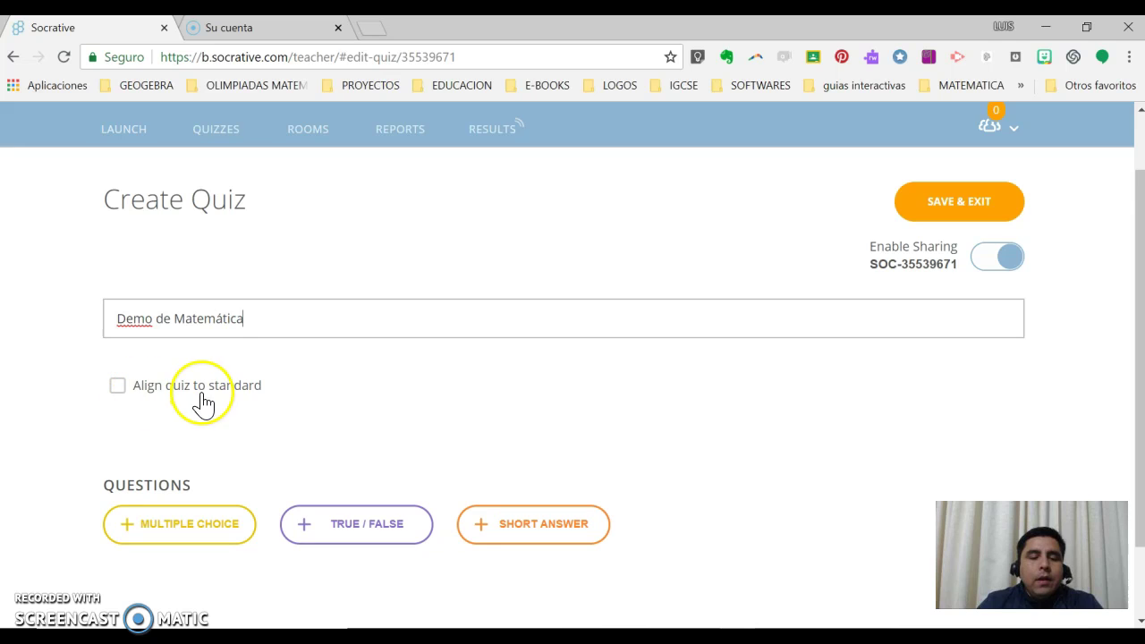
Try aligning the quiz to a standard with Math as the subject, and turn the alignment off again
click(119, 387)
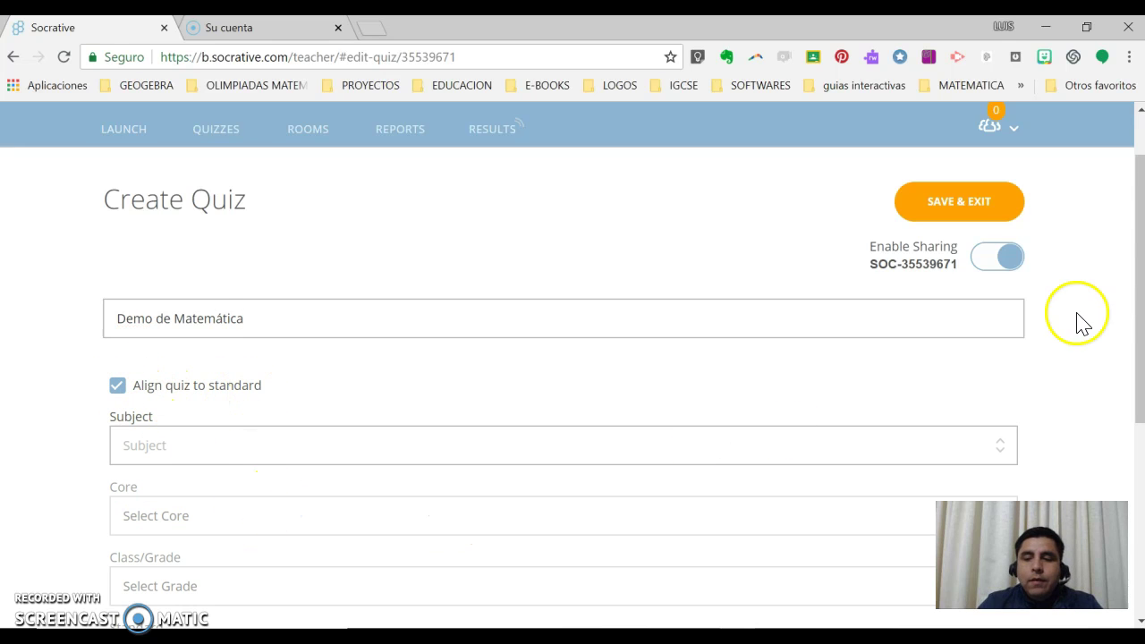
drag(1141, 317, 1137, 388)
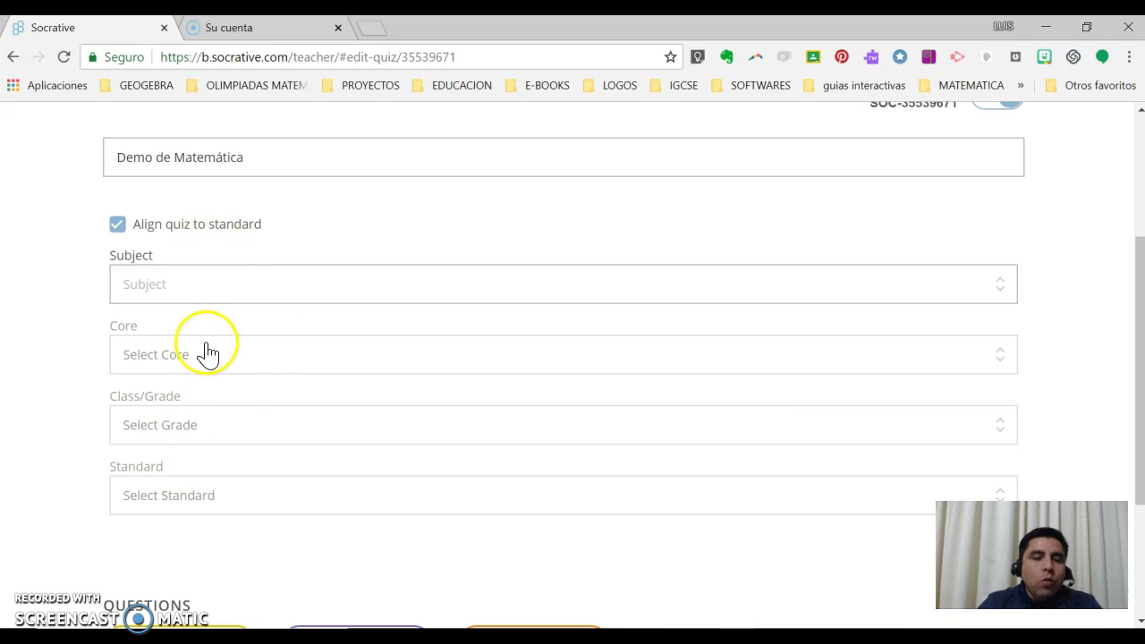
click(998, 294)
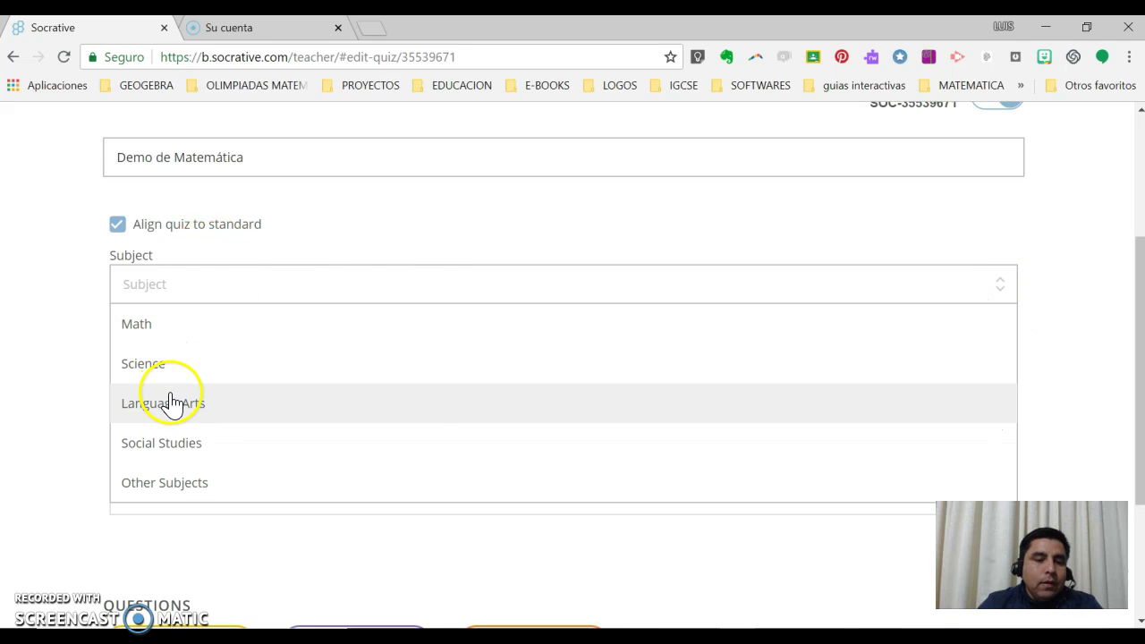
click(153, 333)
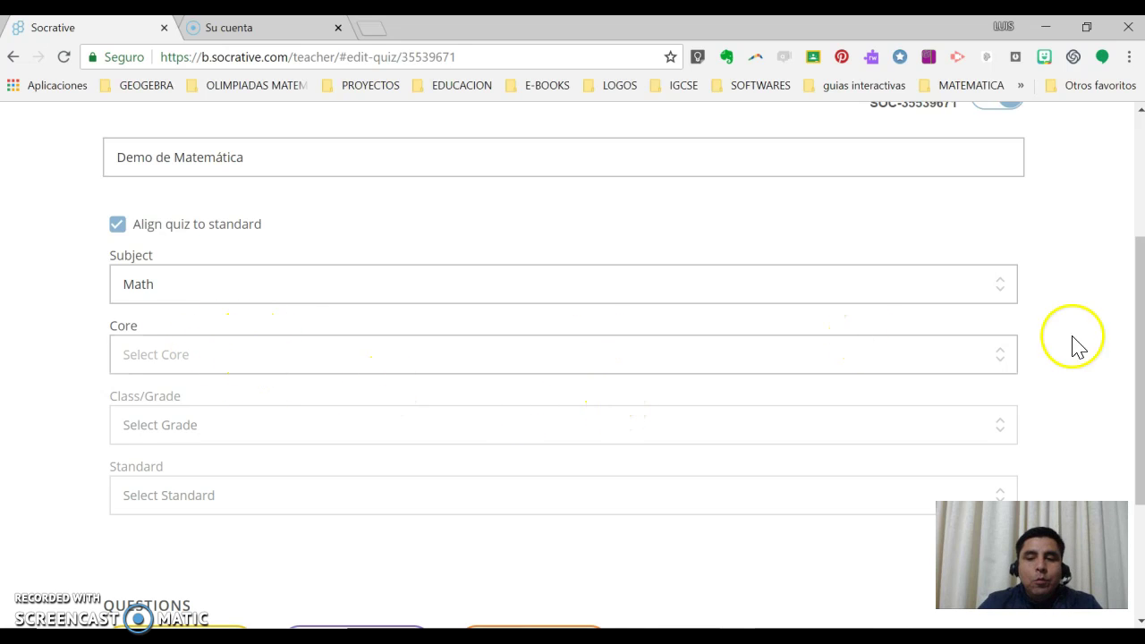
drag(1138, 318, 1132, 260)
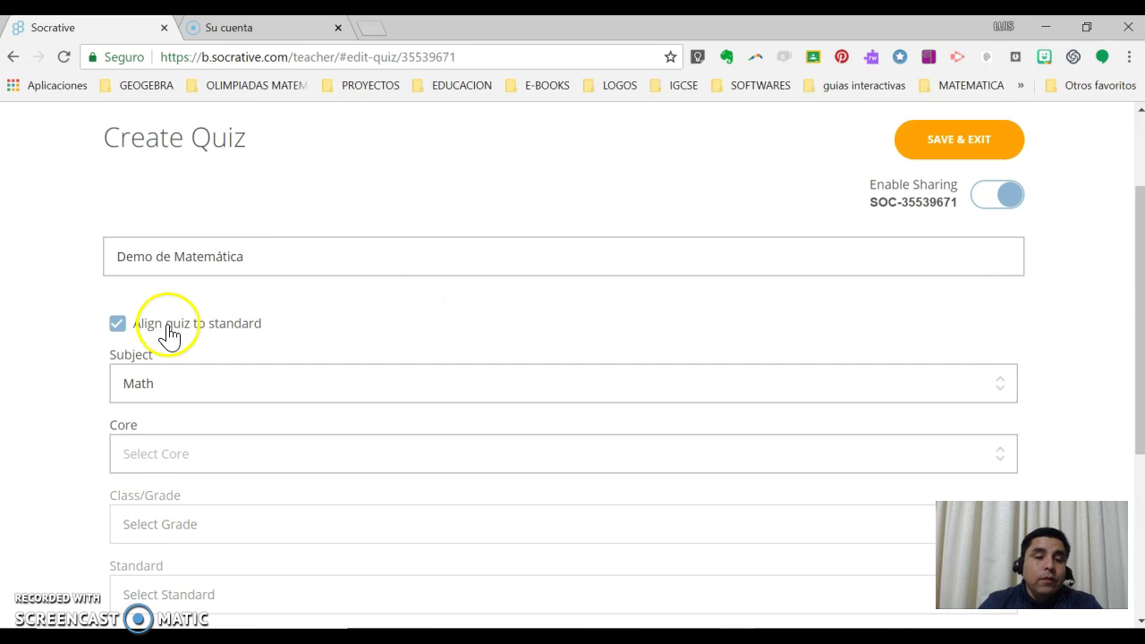
click(117, 328)
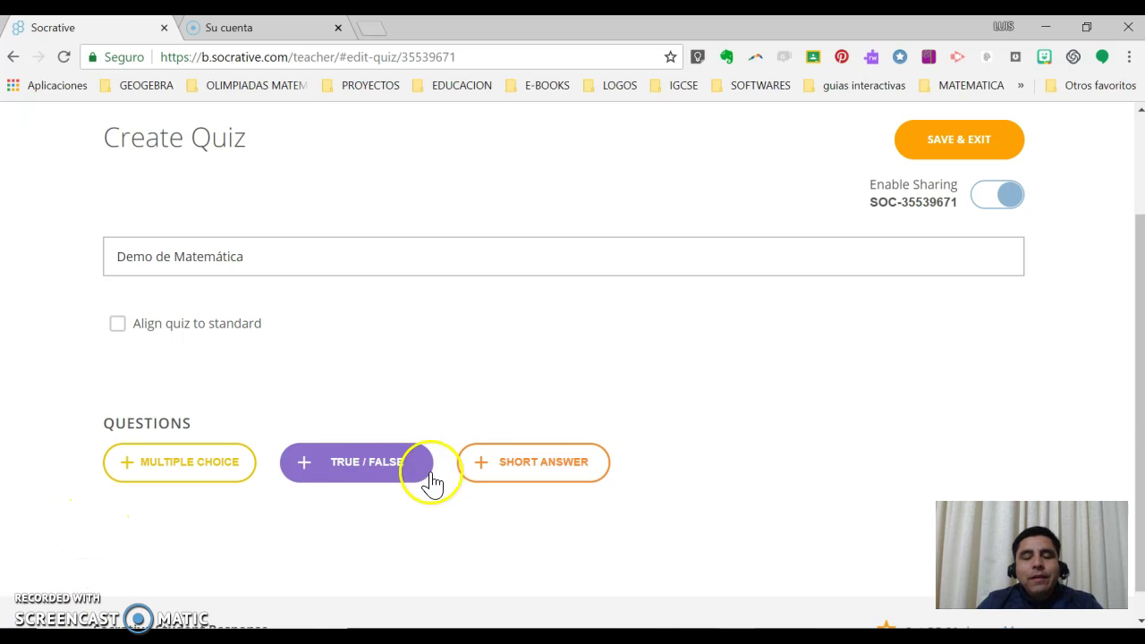
click(215, 461)
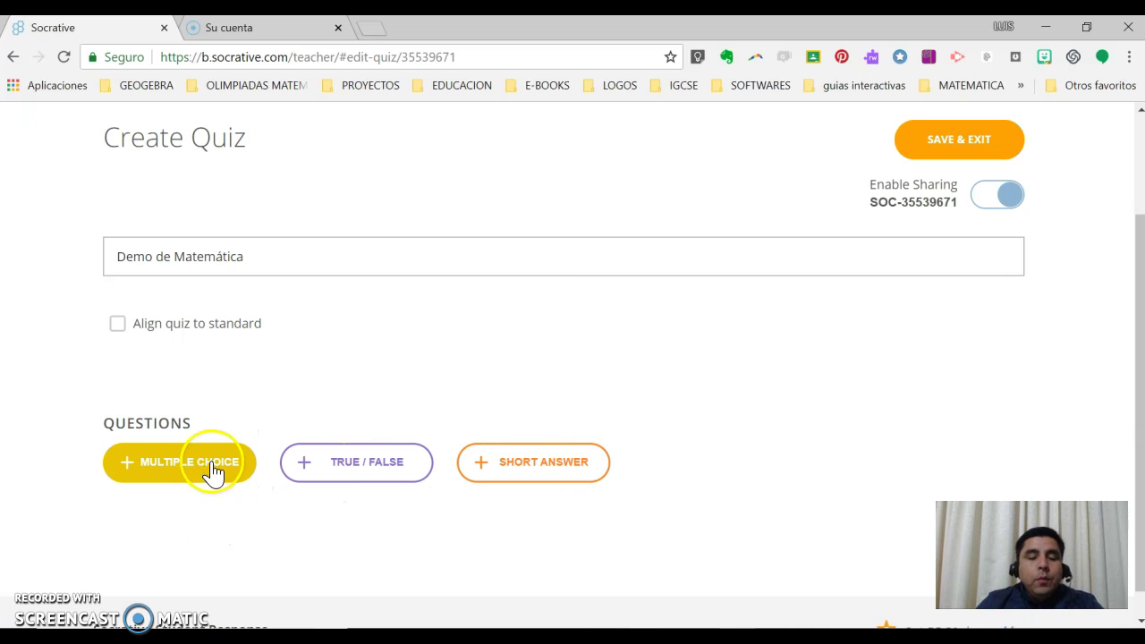
click(357, 473)
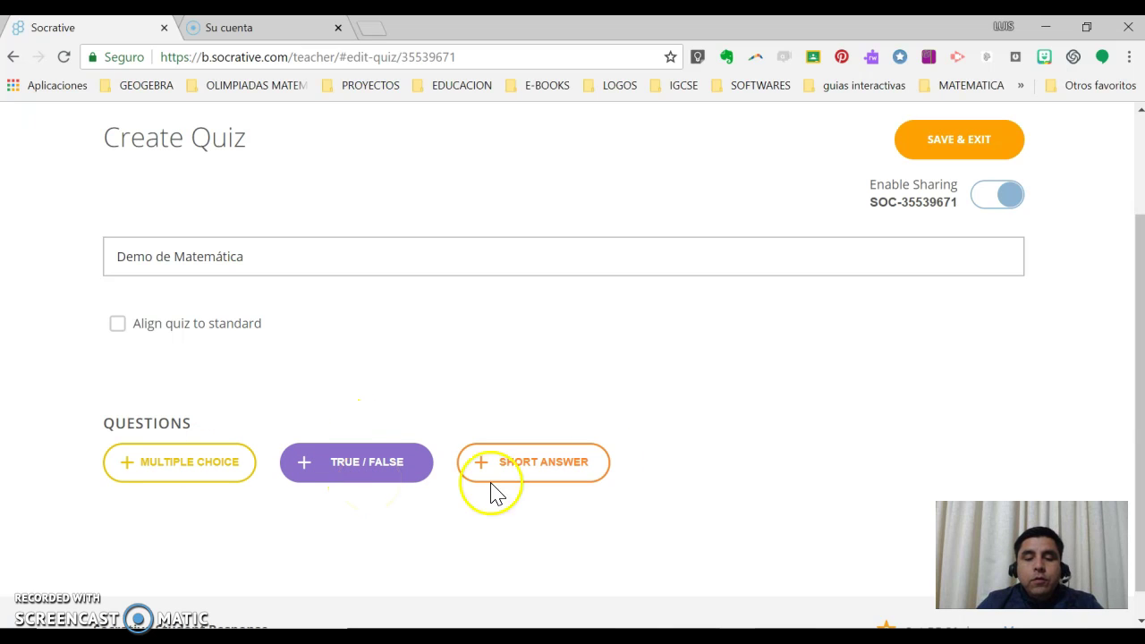
click(606, 481)
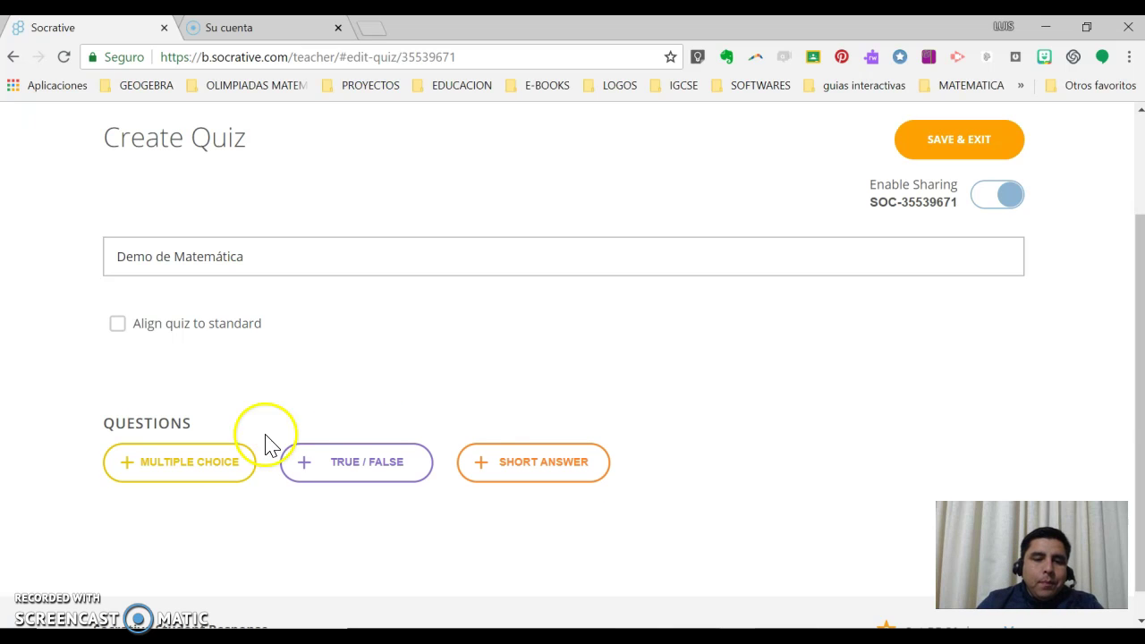
Add a multiple-choice question to the quiz and bring its question and answer fields into view
click(218, 468)
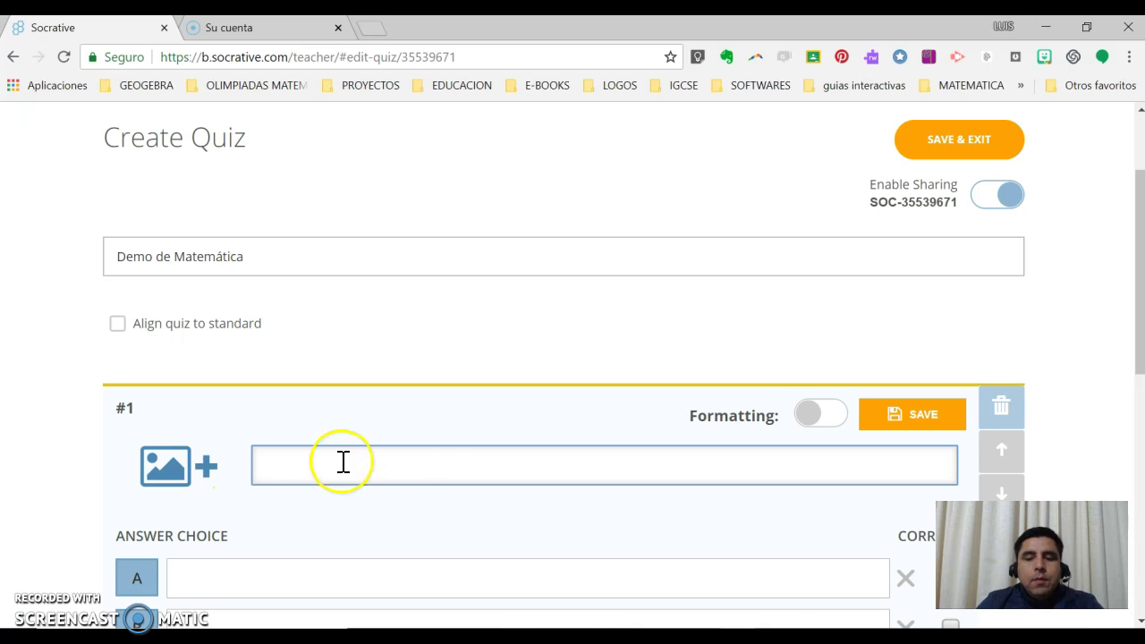
drag(1142, 251, 1141, 349)
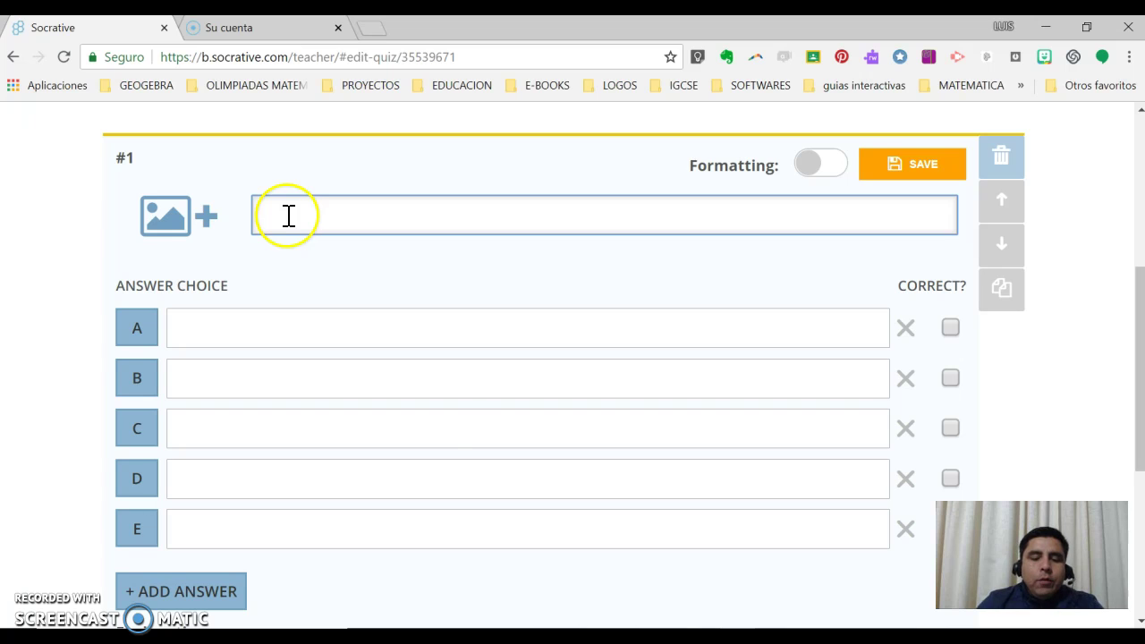
Switch to the Word document Documento1 and copy the statement of question 1, "Determina los valores de verdad…"
mouse_move(629, 637)
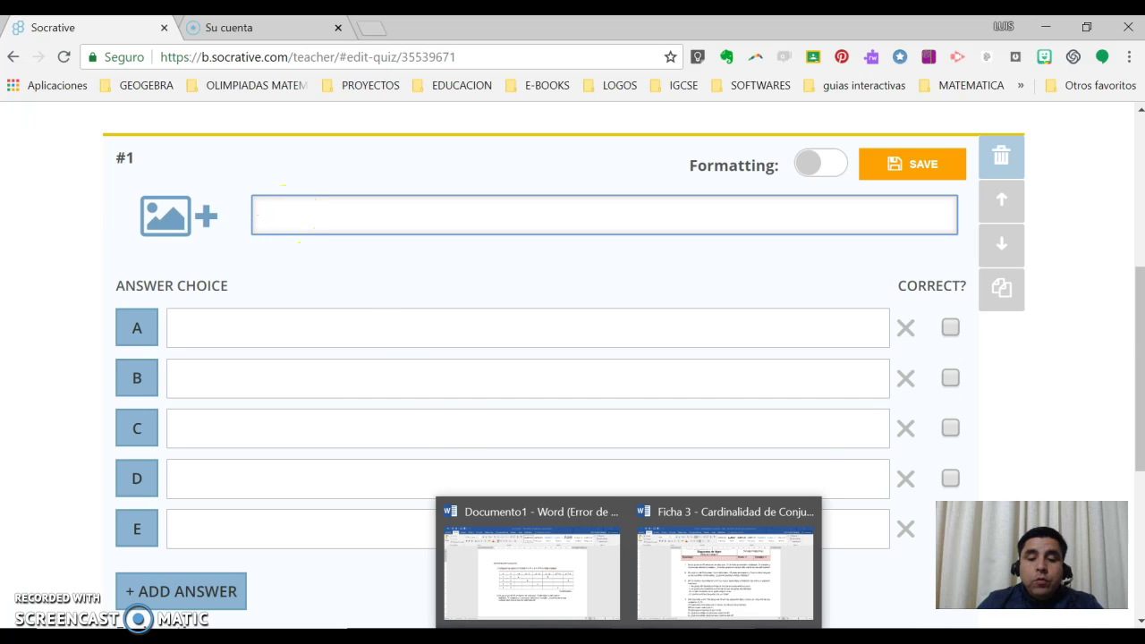
mouse_move(549, 576)
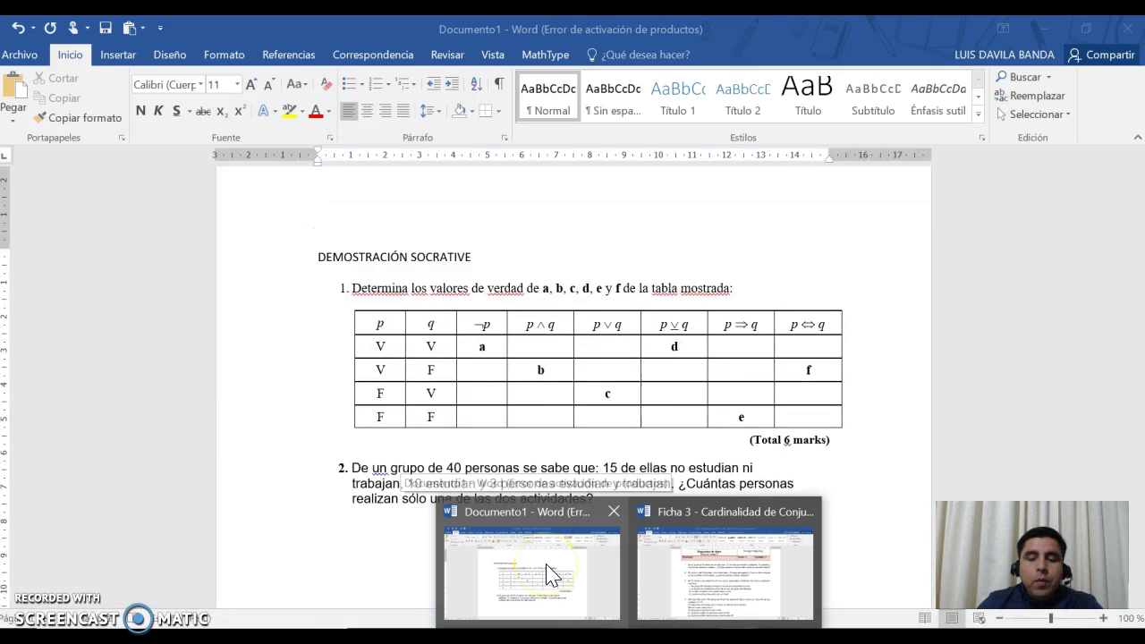
click(549, 575)
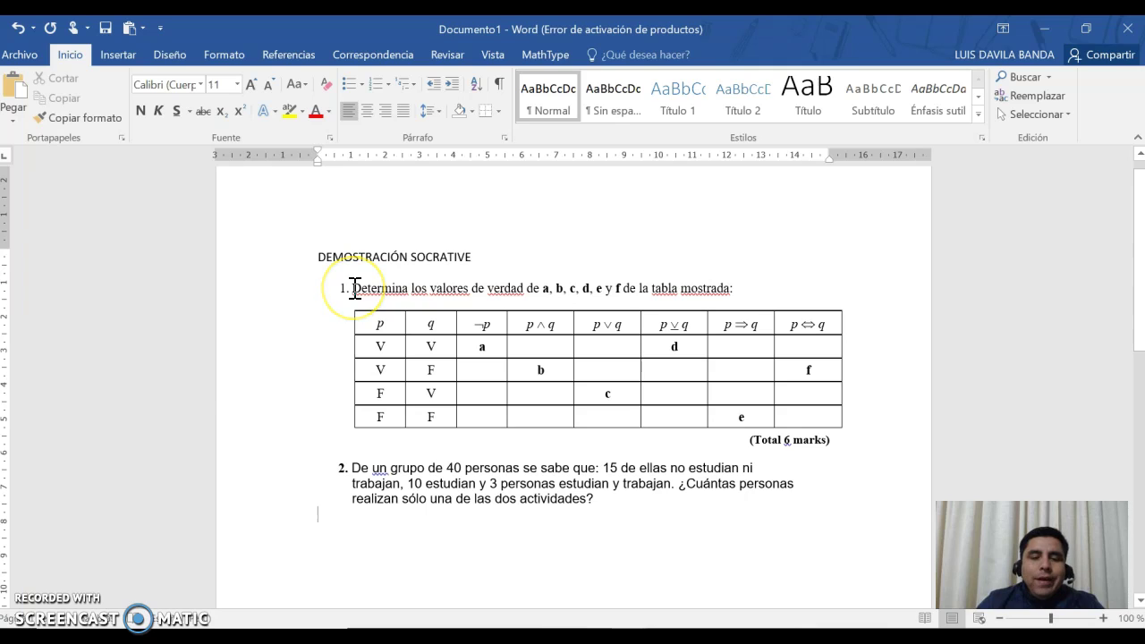
mouse_move(354, 288)
mouse_down()
mouse_move(594, 322)
mouse_move(649, 298)
mouse_move(729, 290)
mouse_move(365, 298)
mouse_up()
click(739, 290)
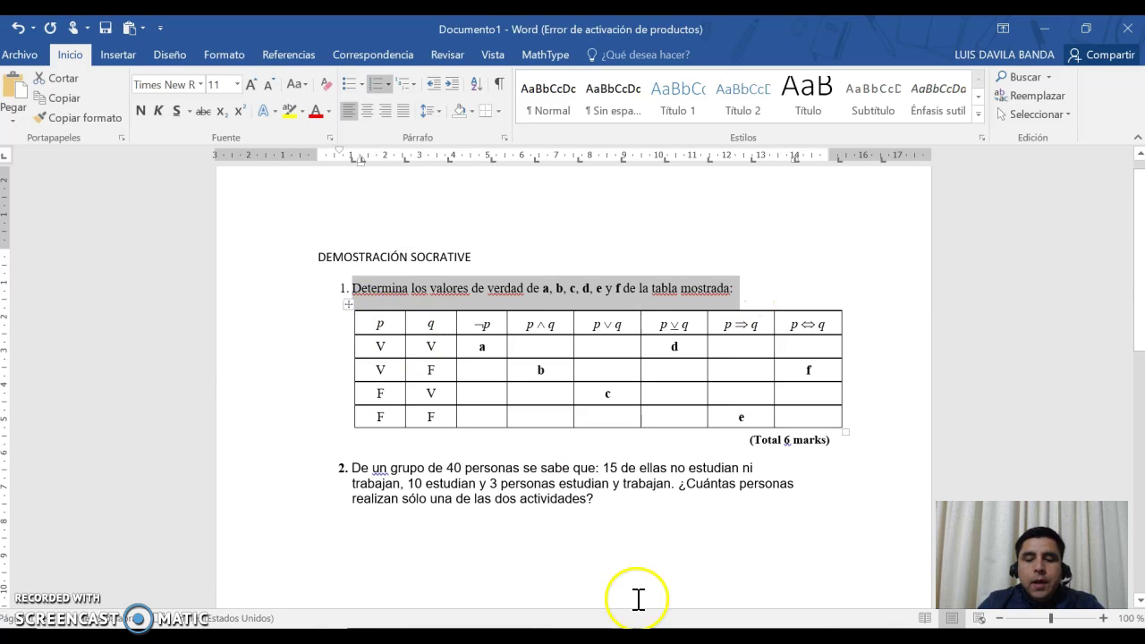
Back in Socrative, paste the copied statement as the text of question #1 and remove its leading "1." numbering and gap
key(alt+Tab)
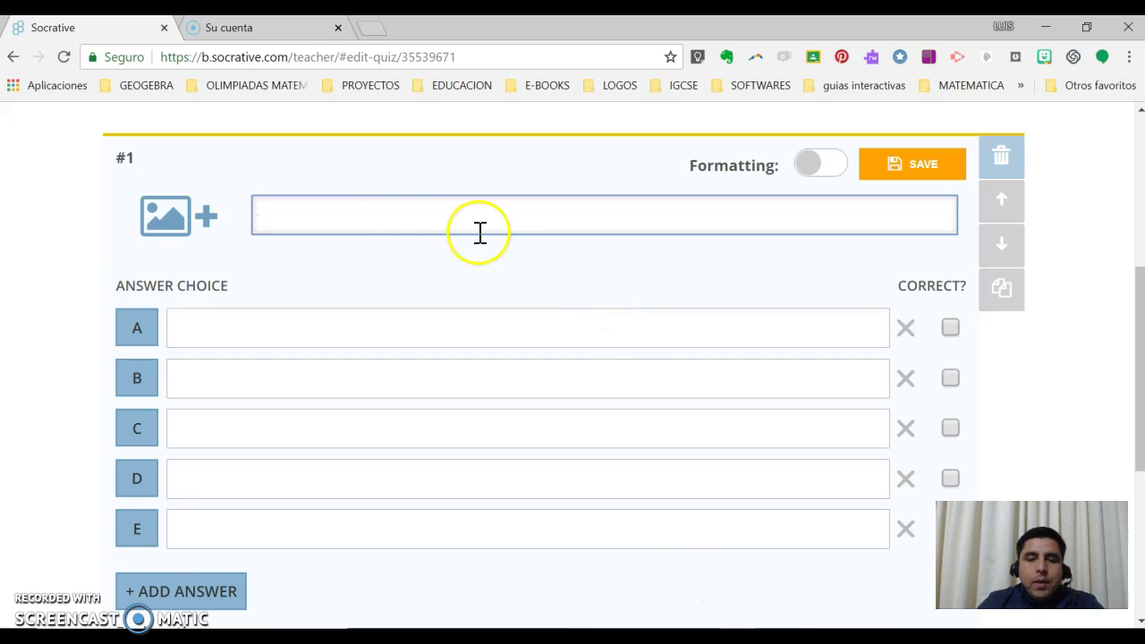
text(1.	Determina los valores de verdad de a, b, c, d, e y f de la tabla mostrada:)
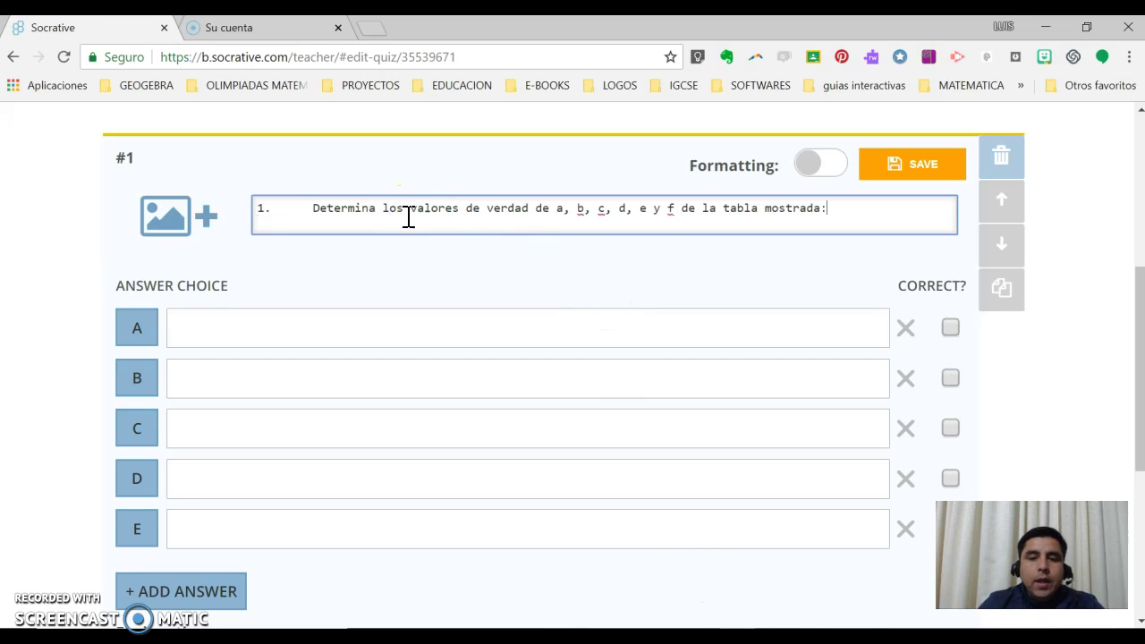
click(315, 206)
key(BackSpace)
key(BackSpace)
key(BackSpace)
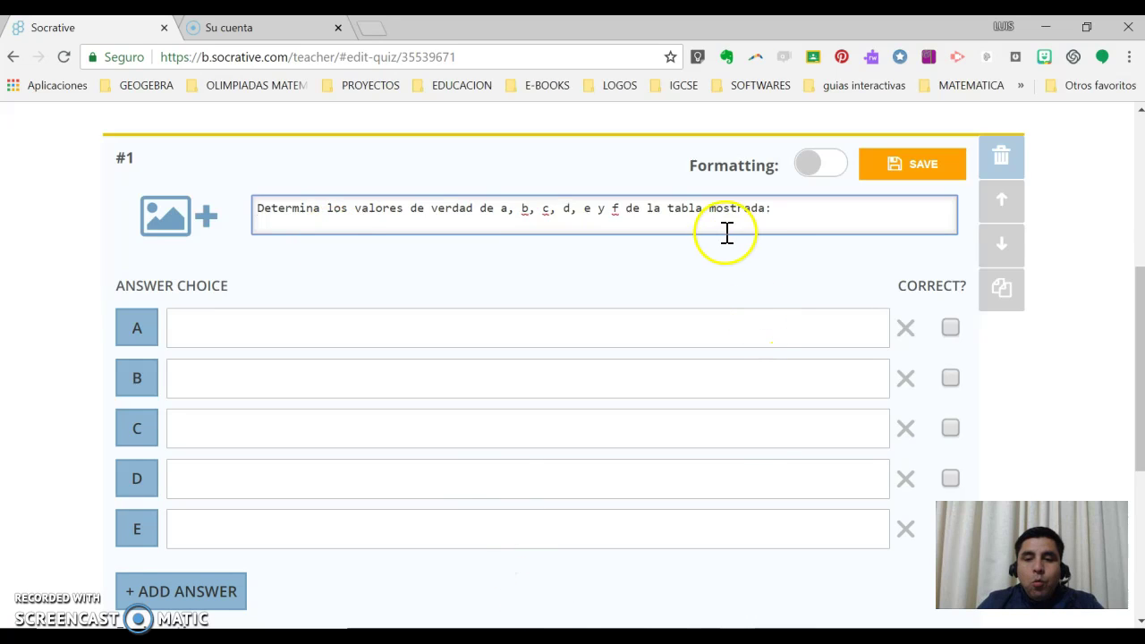
Return to Documento1 in Word and copy the whole truth table below question 1
mouse_move(737, 637)
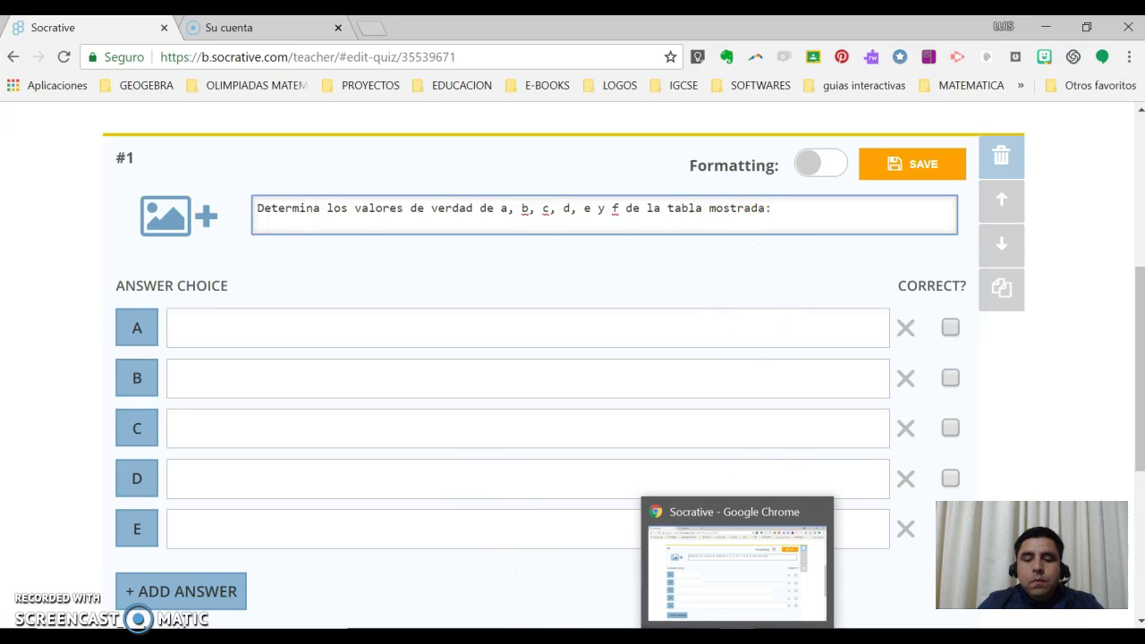
mouse_move(662, 637)
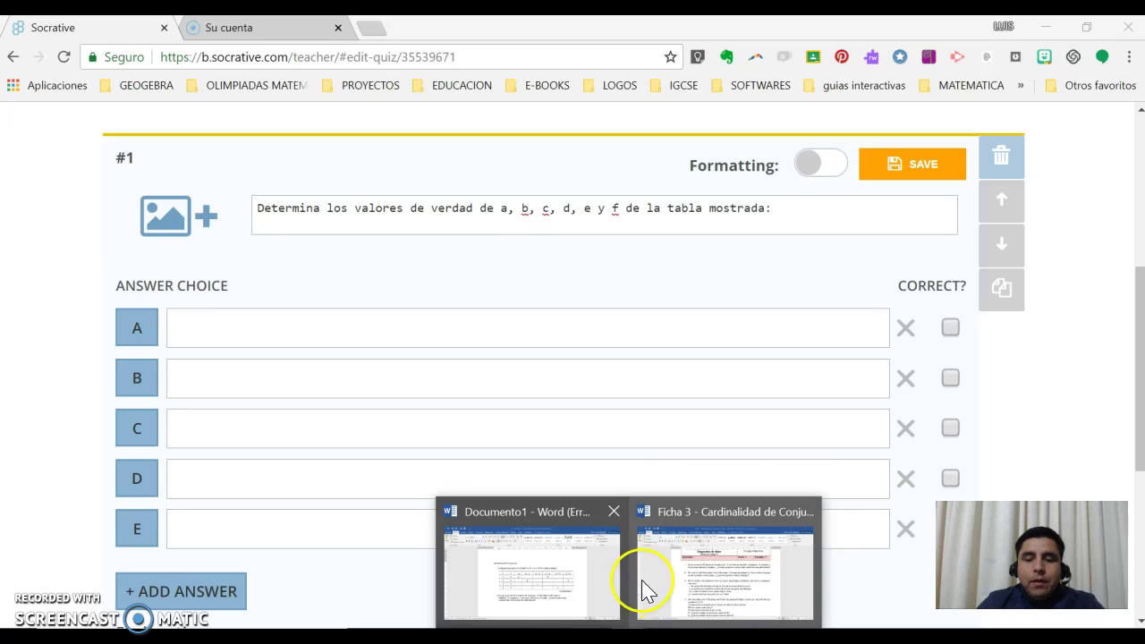
click(560, 568)
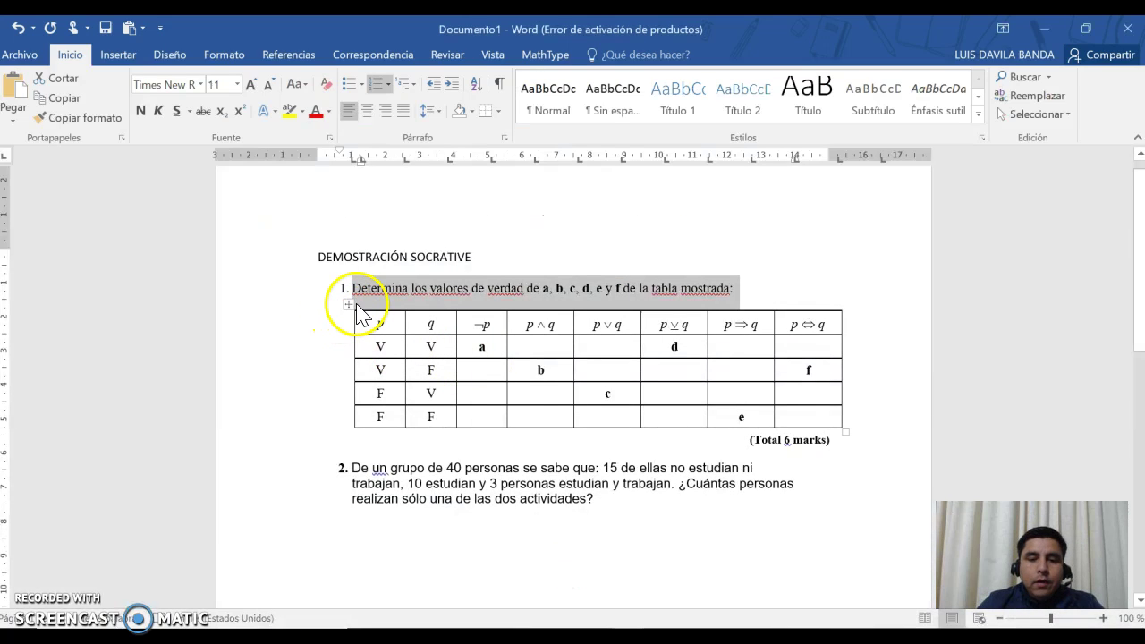
click(346, 305)
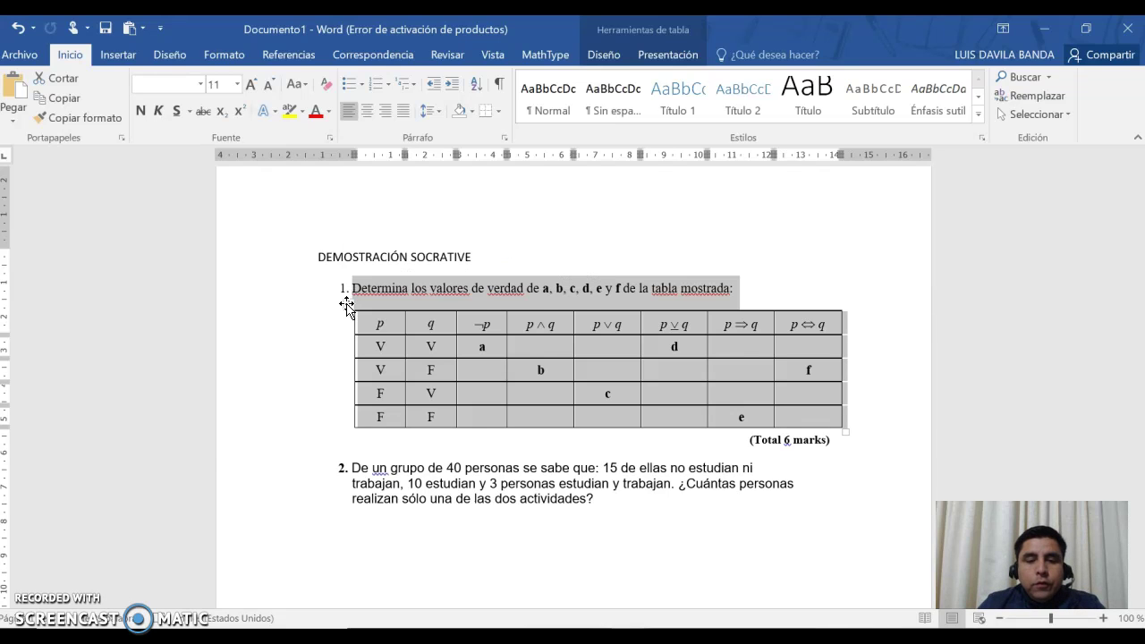
click(347, 304)
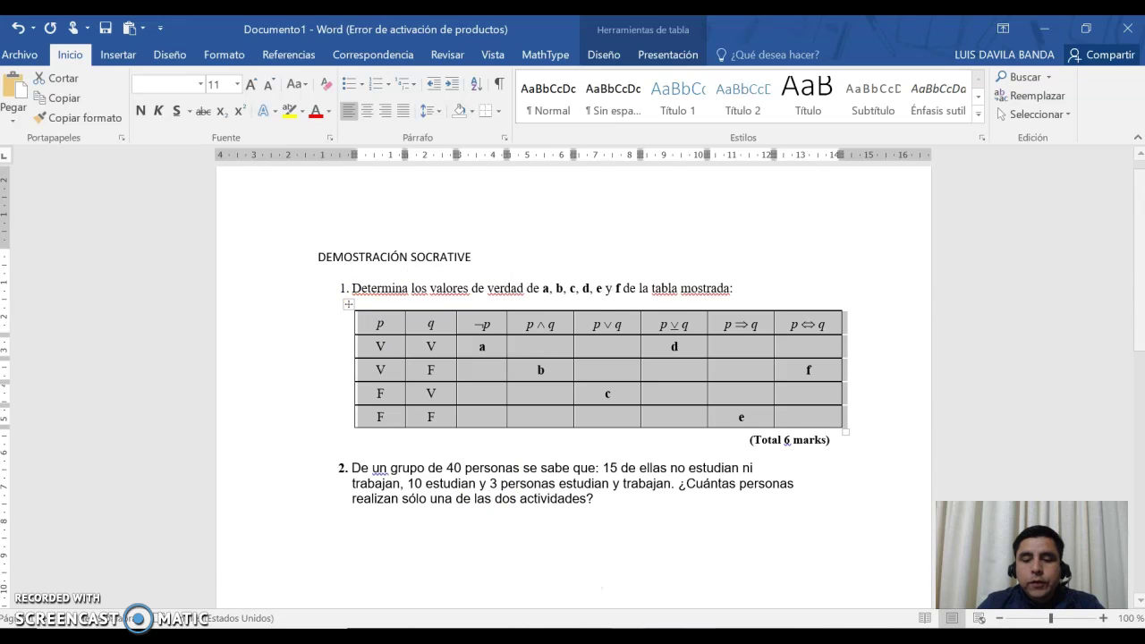
Switch to PowerPoint, cut the existing formula picture from the slide and paste the truth table there as a picture
key(alt+Tab)
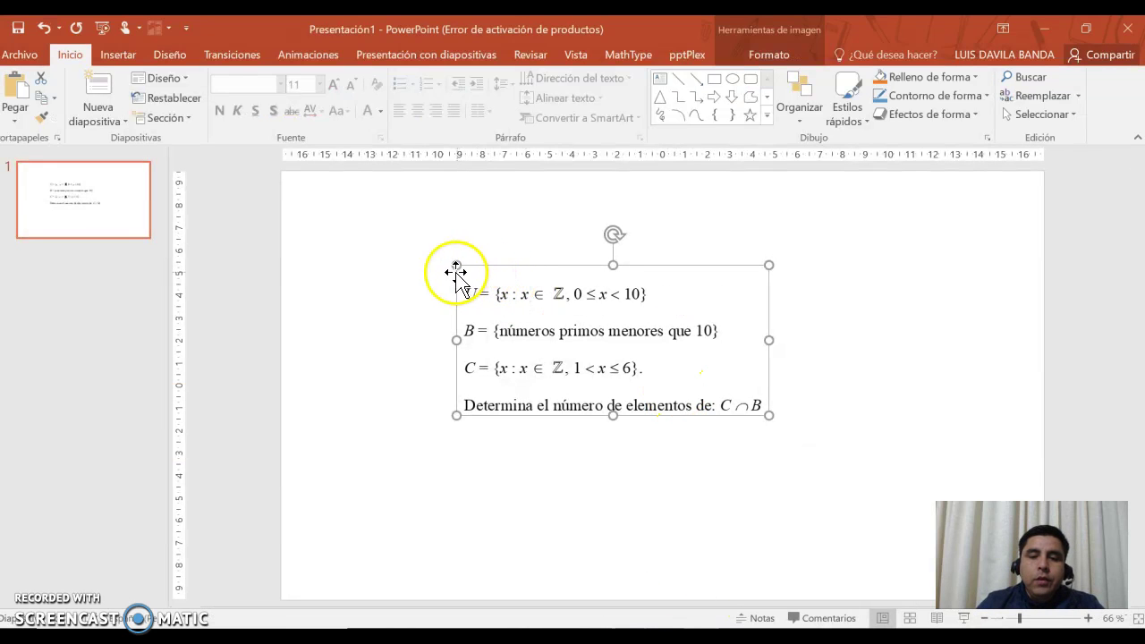
key(ctrl+x)
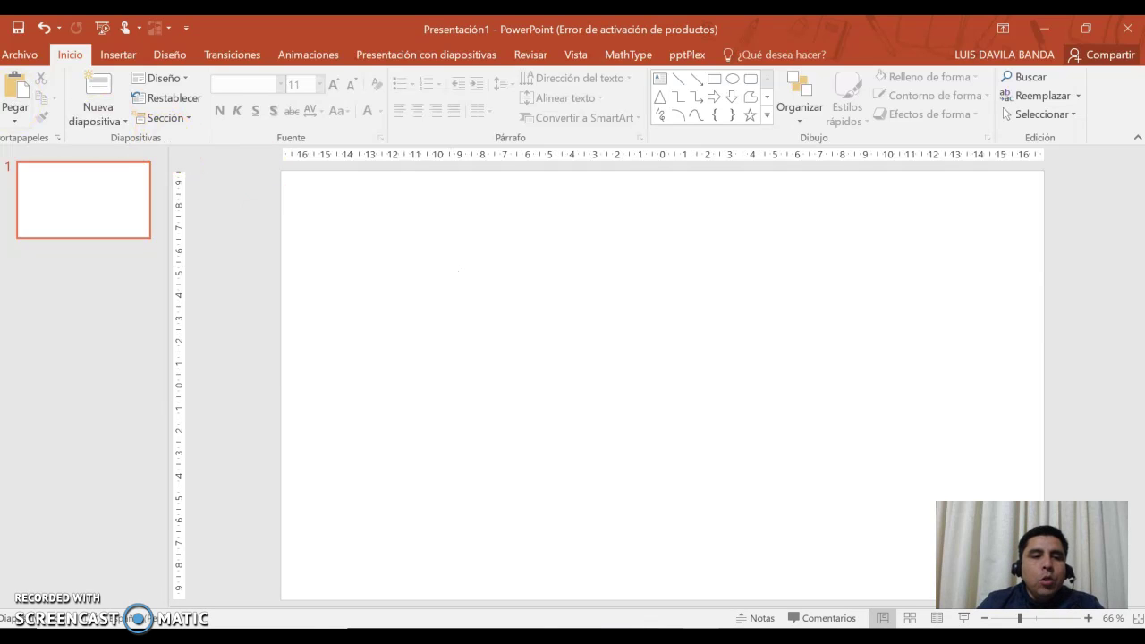
click(16, 121)
click(16, 121)
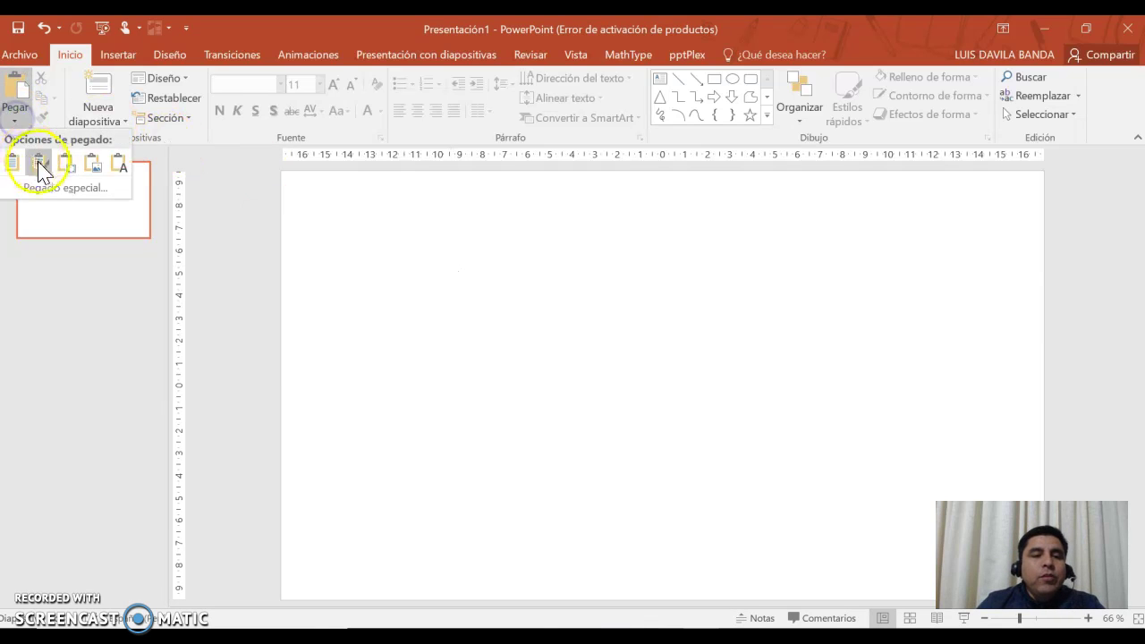
click(98, 172)
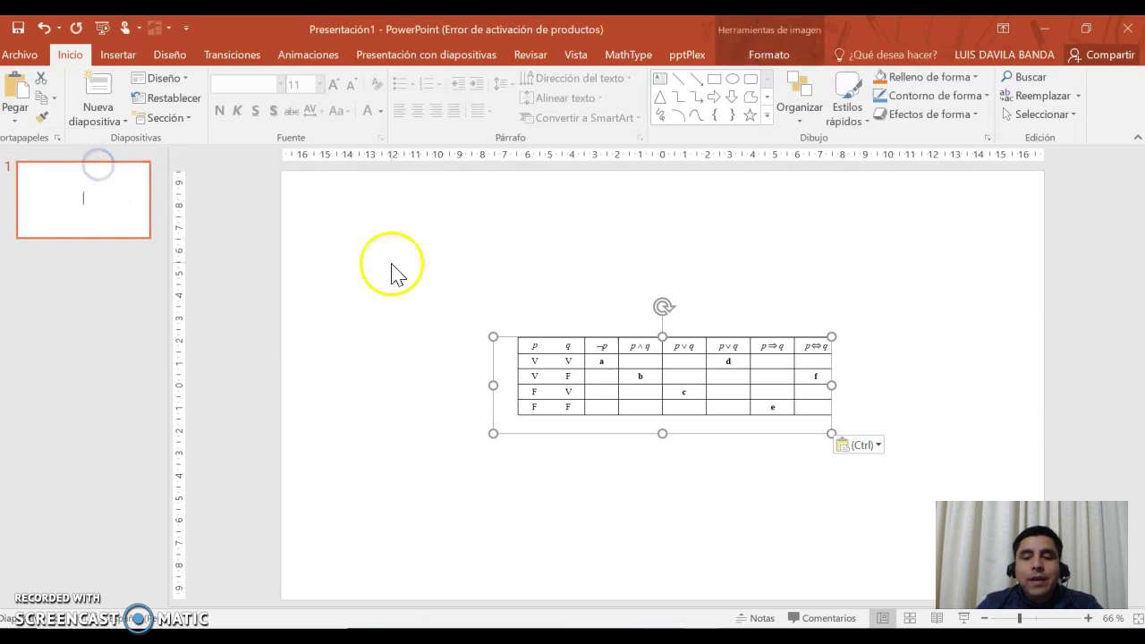
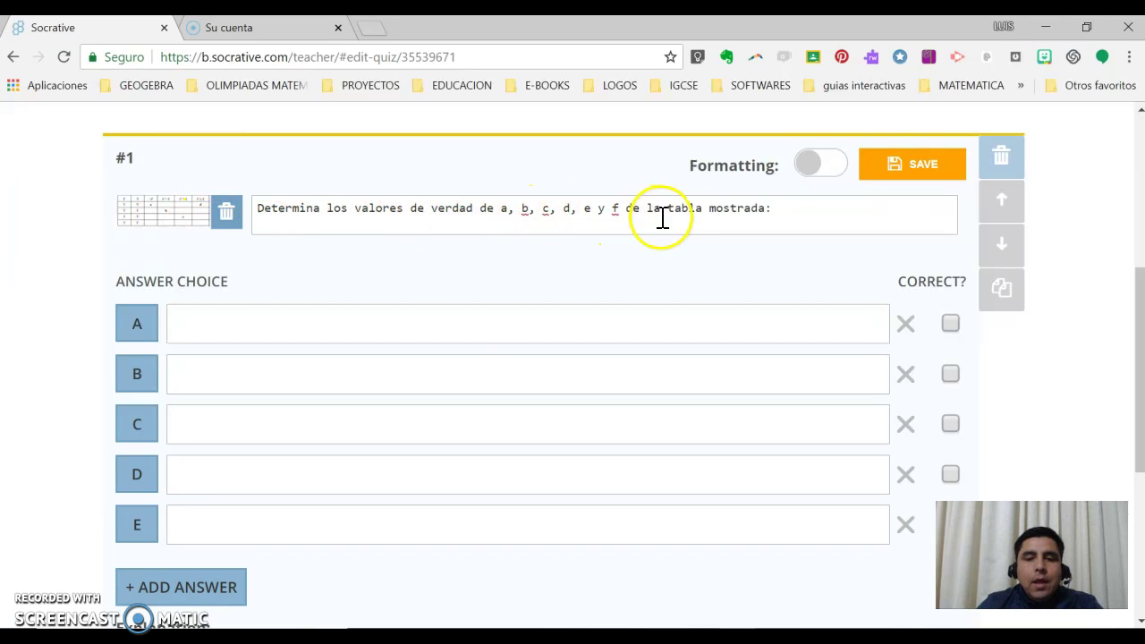
In Socrative, fill in answer choices A to D of question #1 with FFVFVF, FFFFFF, VVVVVV and FVFVFV
click(249, 329)
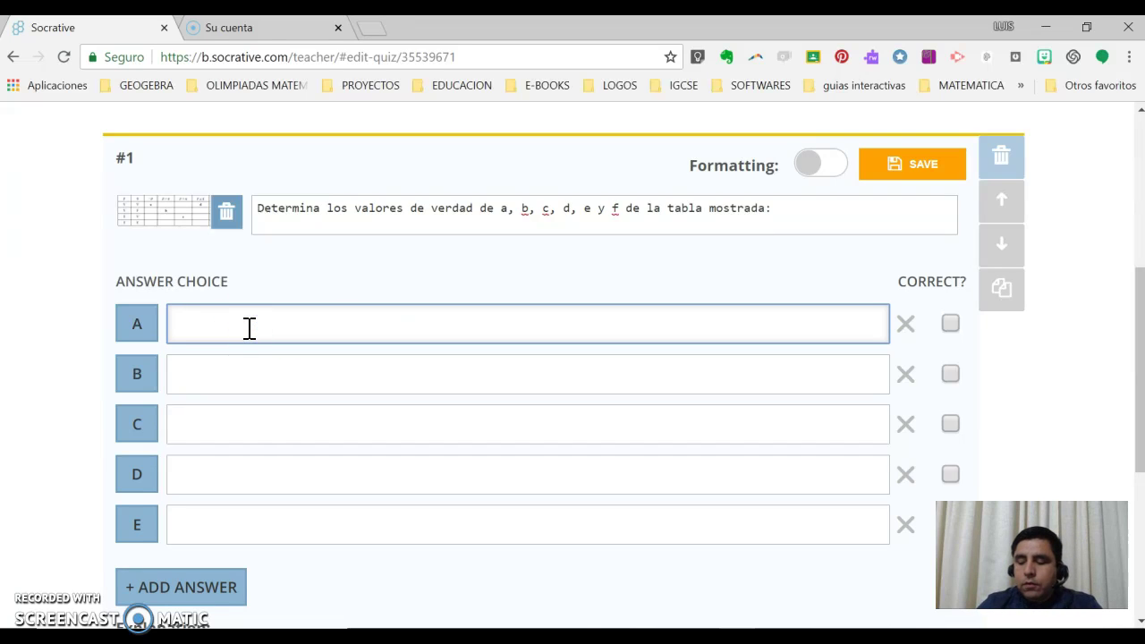
text(FFVFVF)
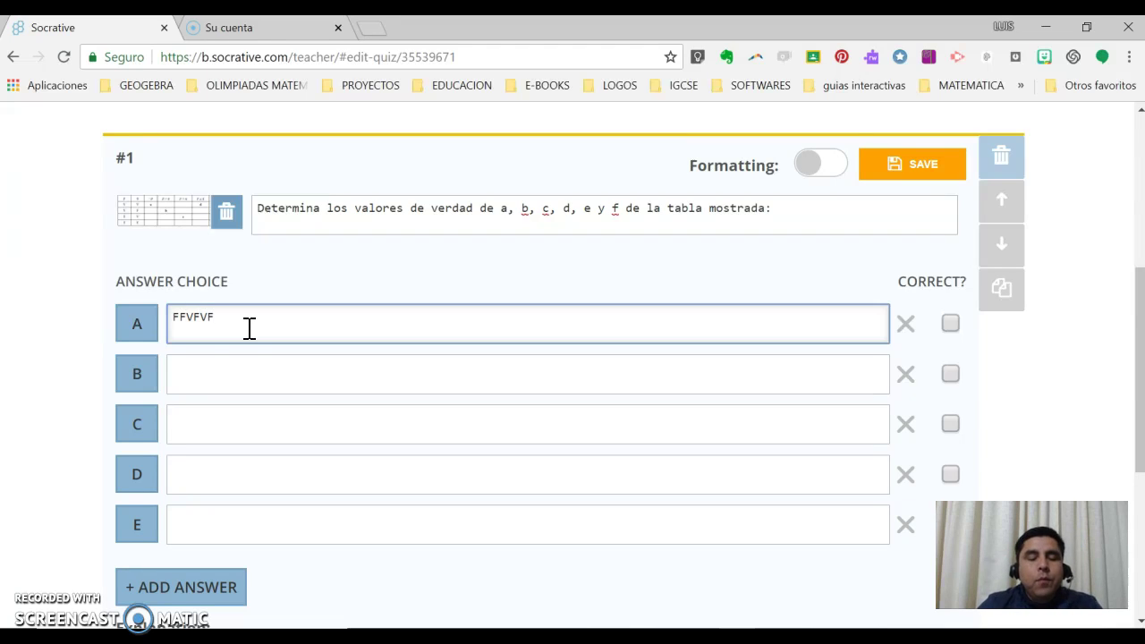
click(229, 374)
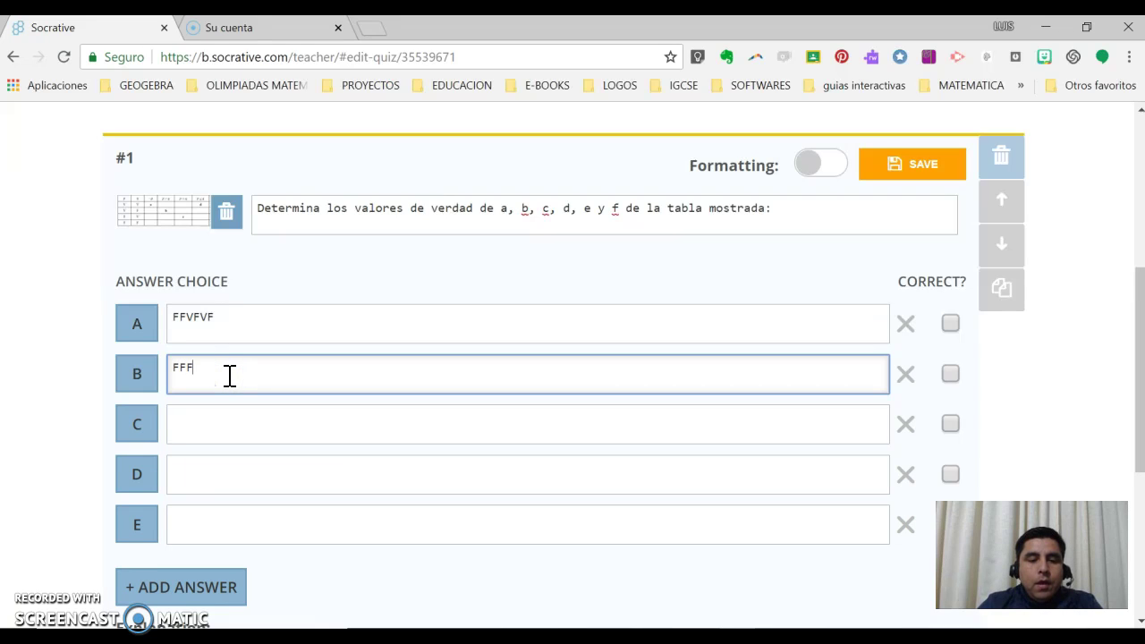
click(221, 425)
text(VVVVVV)
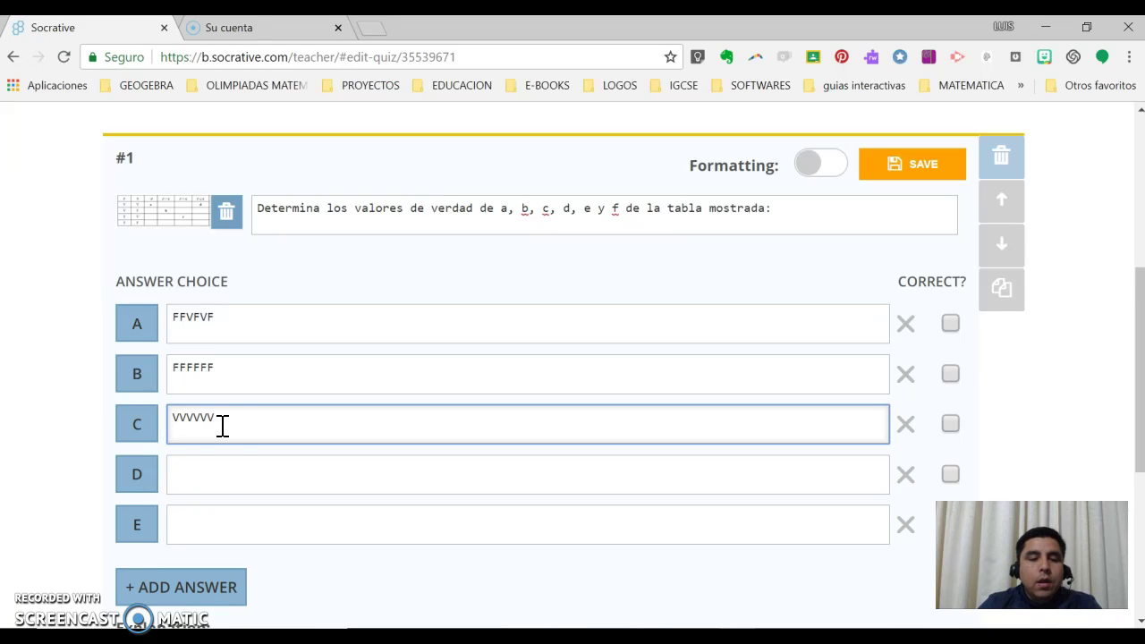
click(207, 475)
text(FVFVFV)
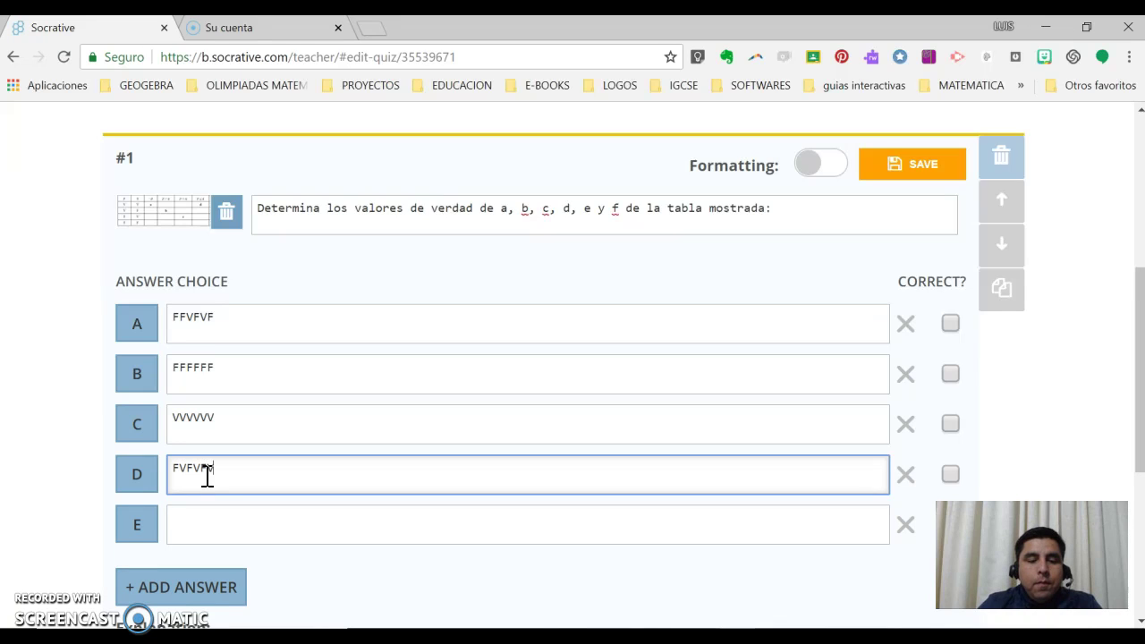
click(295, 461)
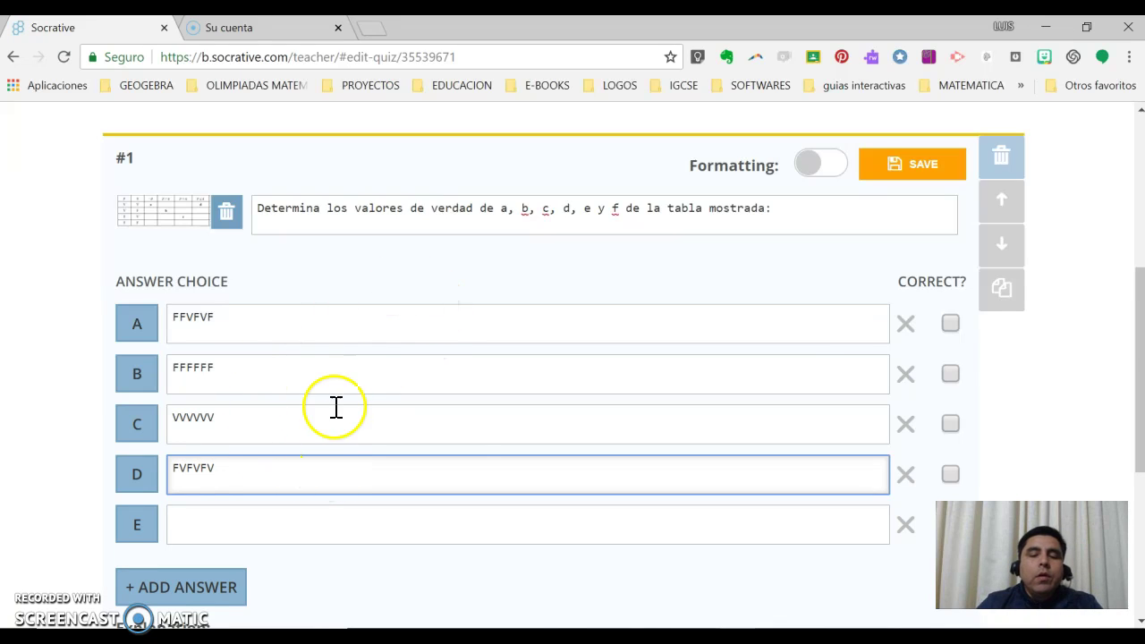
Delete the empty answer choice E, try adding a blank choice back, and delete it again
drag(1139, 306, 1138, 348)
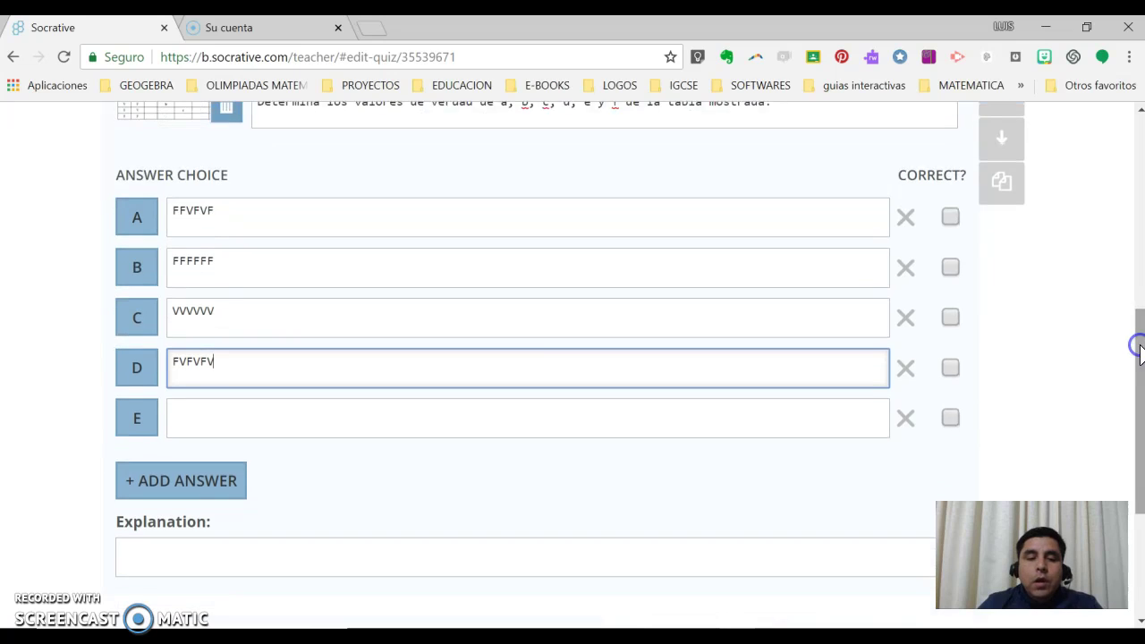
click(908, 418)
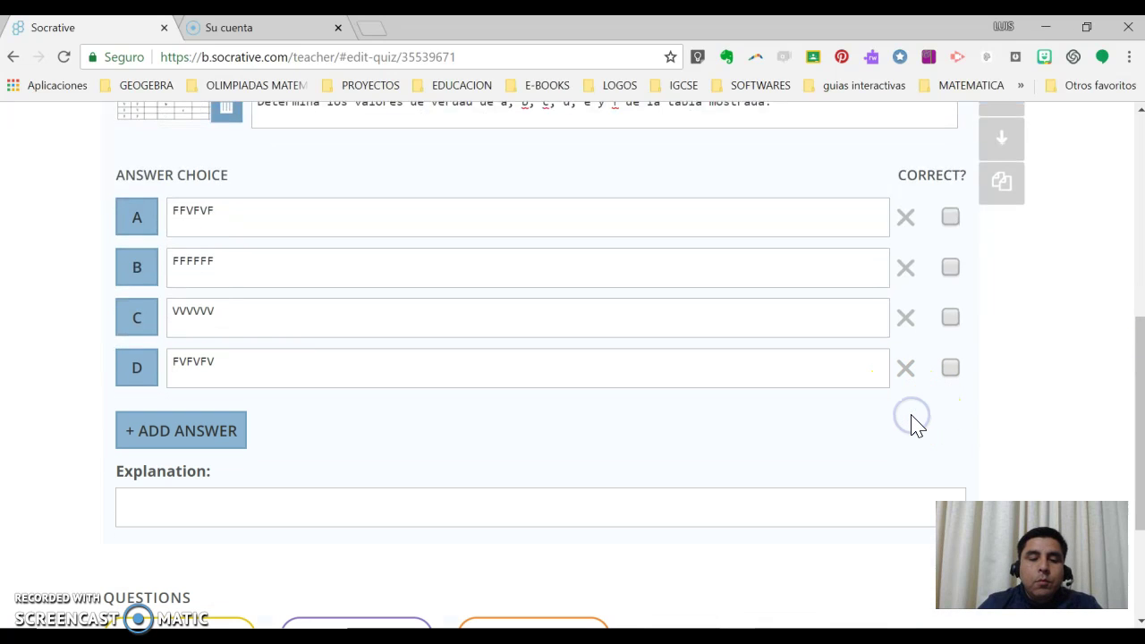
click(184, 436)
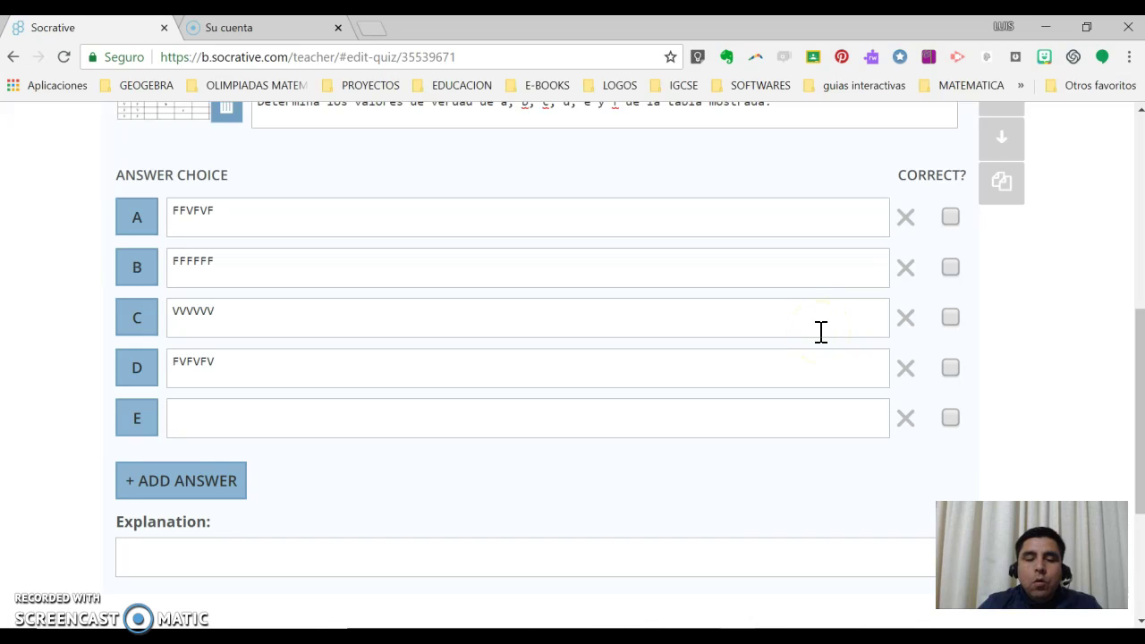
click(905, 419)
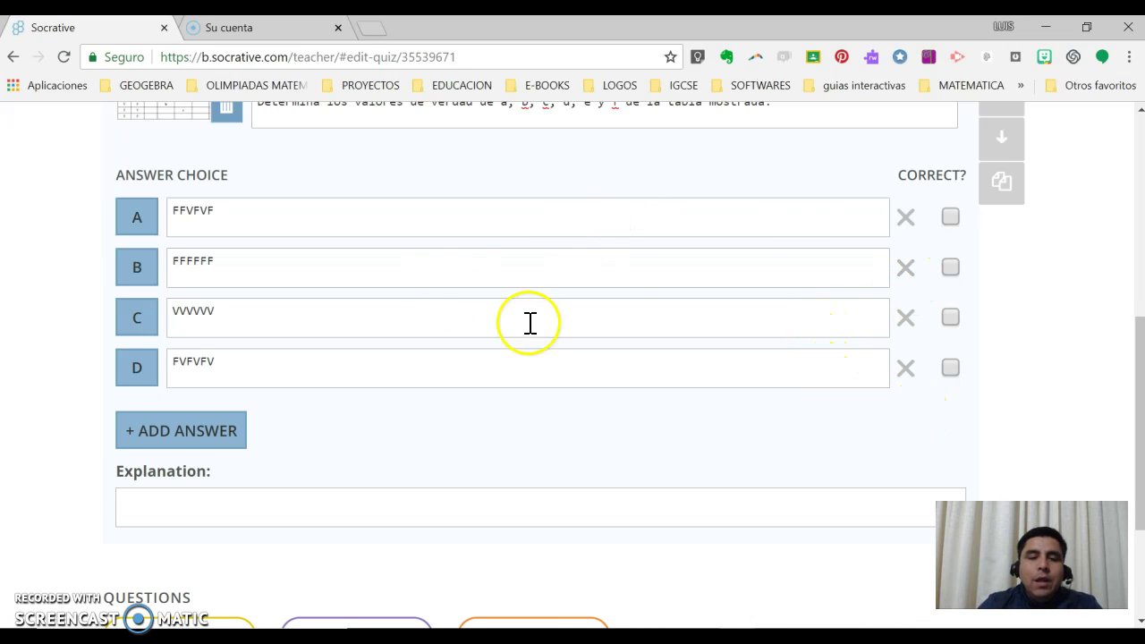
Mark answer choice A, FFVFVF, as correct and save question #1
click(951, 221)
drag(1141, 407, 1130, 341)
click(910, 204)
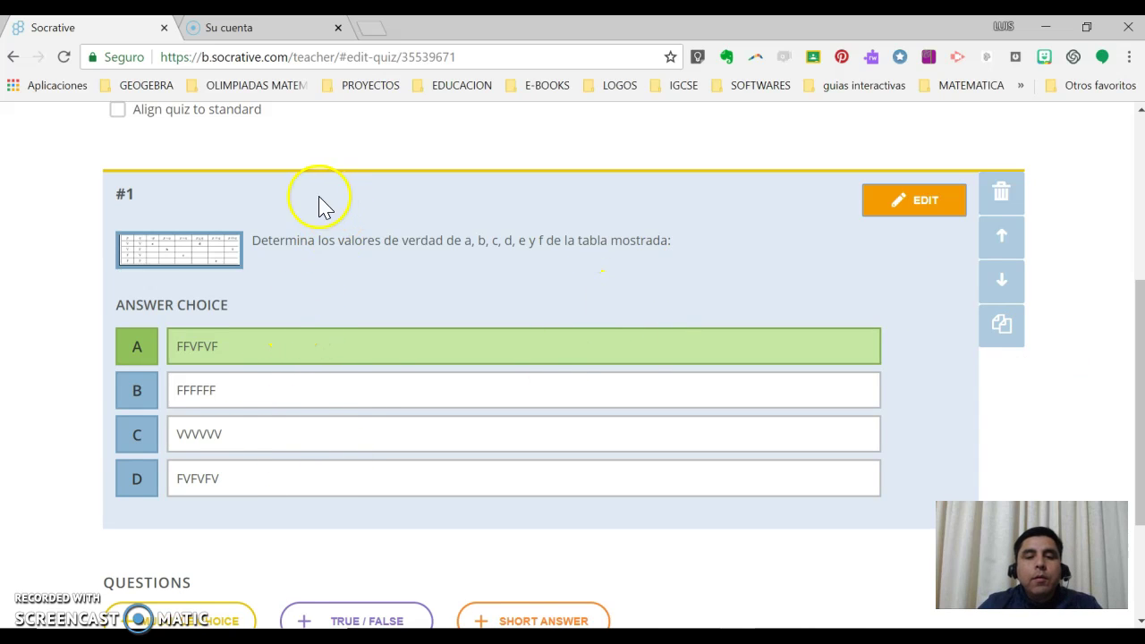
Reopen question #1 for editing and save it again, trying this twice
click(914, 205)
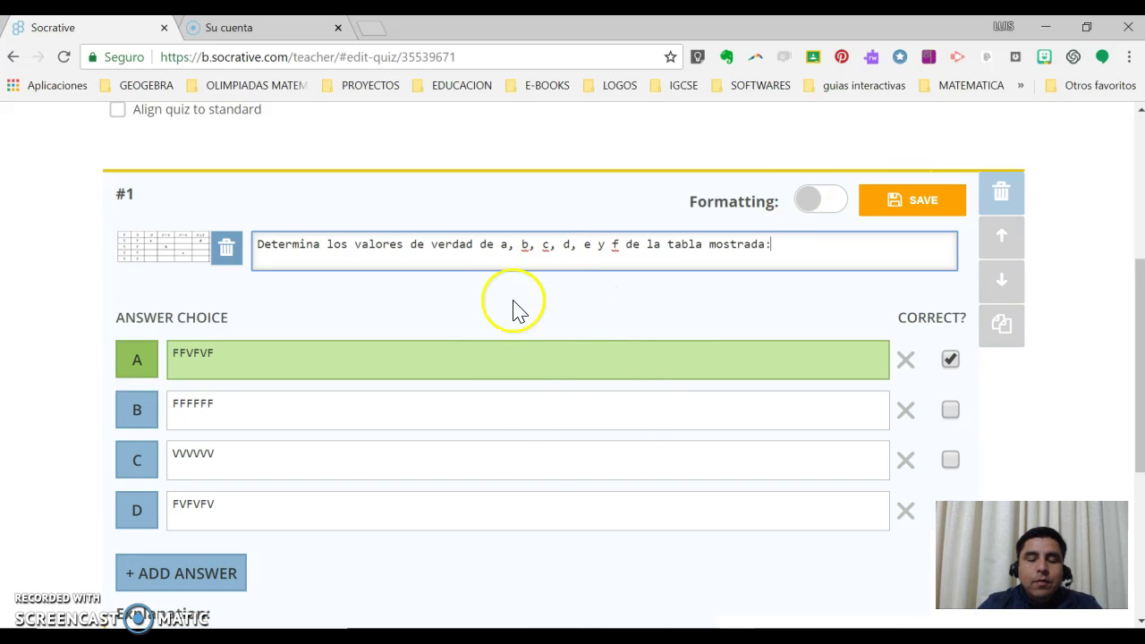
click(915, 209)
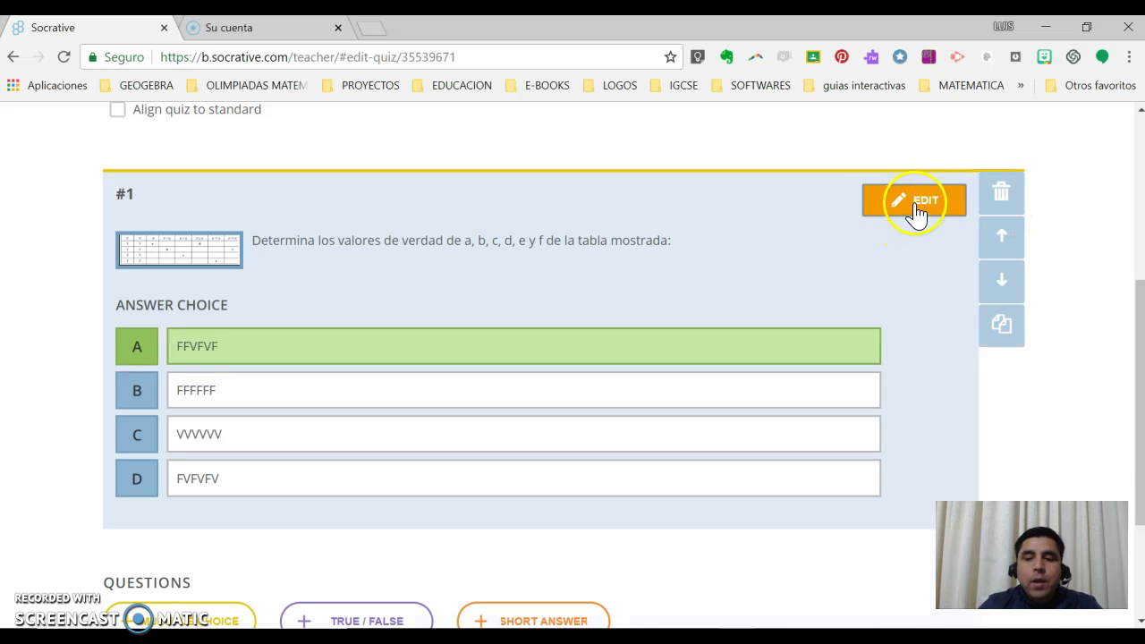
click(1000, 199)
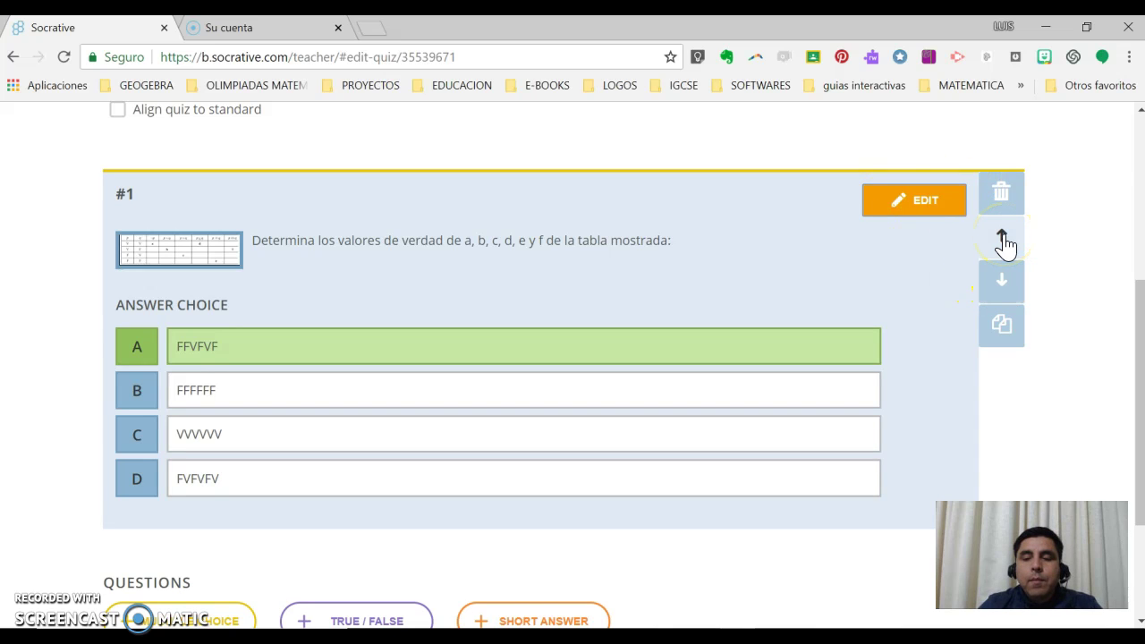
click(1005, 289)
click(1010, 283)
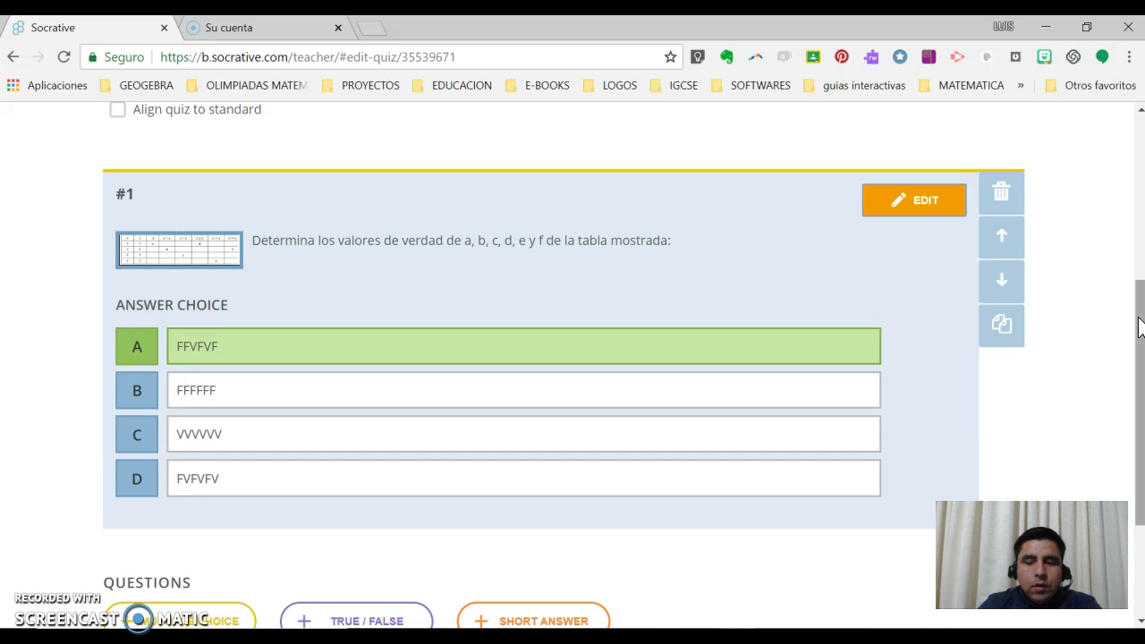
mouse_move(1136, 315)
mouse_down()
mouse_move(1137, 365)
mouse_move(1132, 296)
mouse_move(1132, 360)
mouse_move(1133, 333)
mouse_up()
click(920, 171)
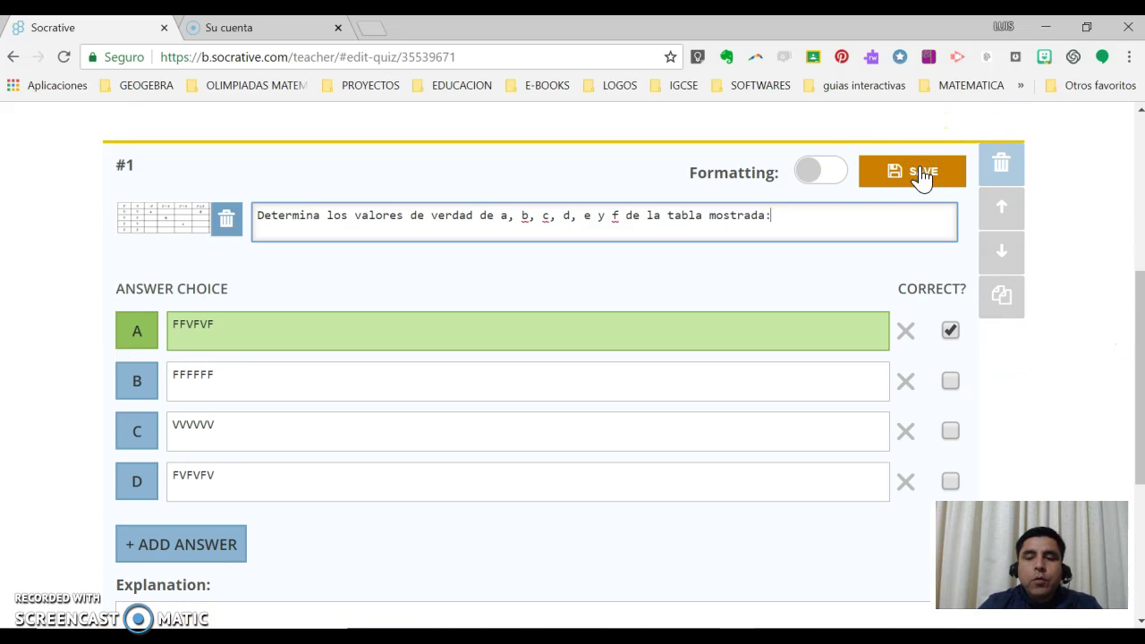
click(921, 172)
Add a true/false question to the quiz below question #1
drag(1141, 361, 1132, 404)
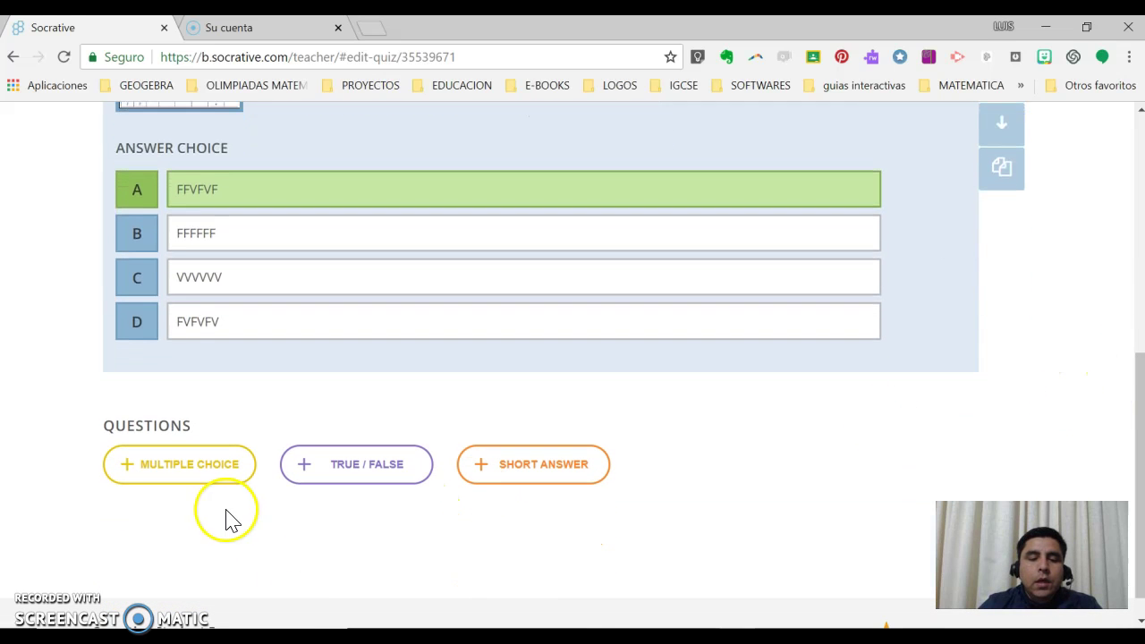
click(351, 481)
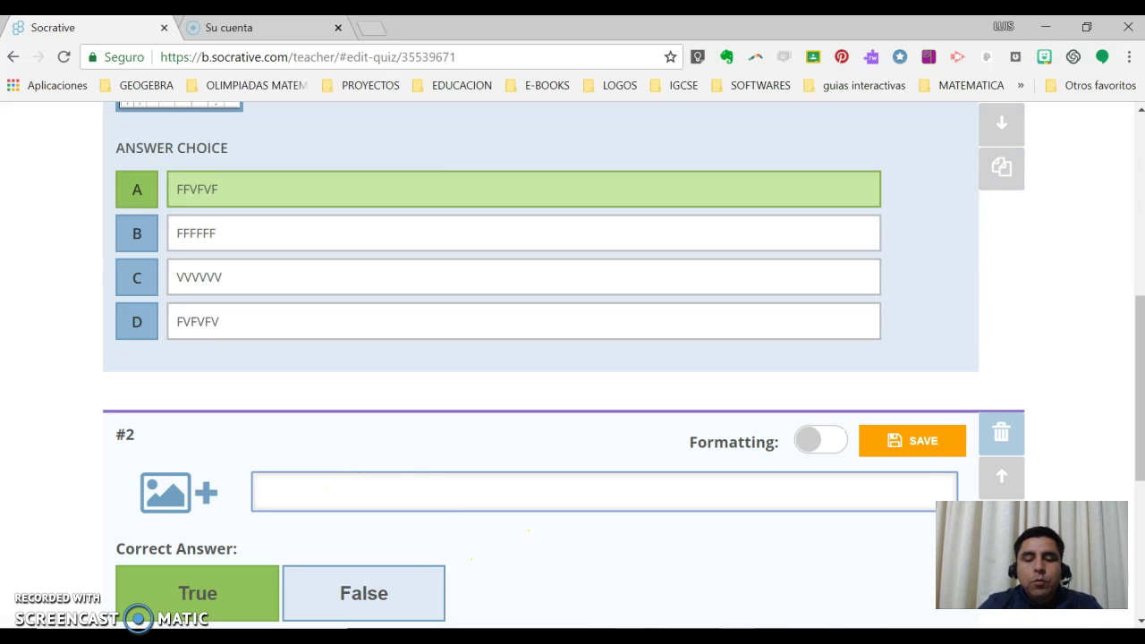
Copy the text of problem 2 from the Word document and paste it as the question text of Socrative question #2
click(629, 642)
click(567, 549)
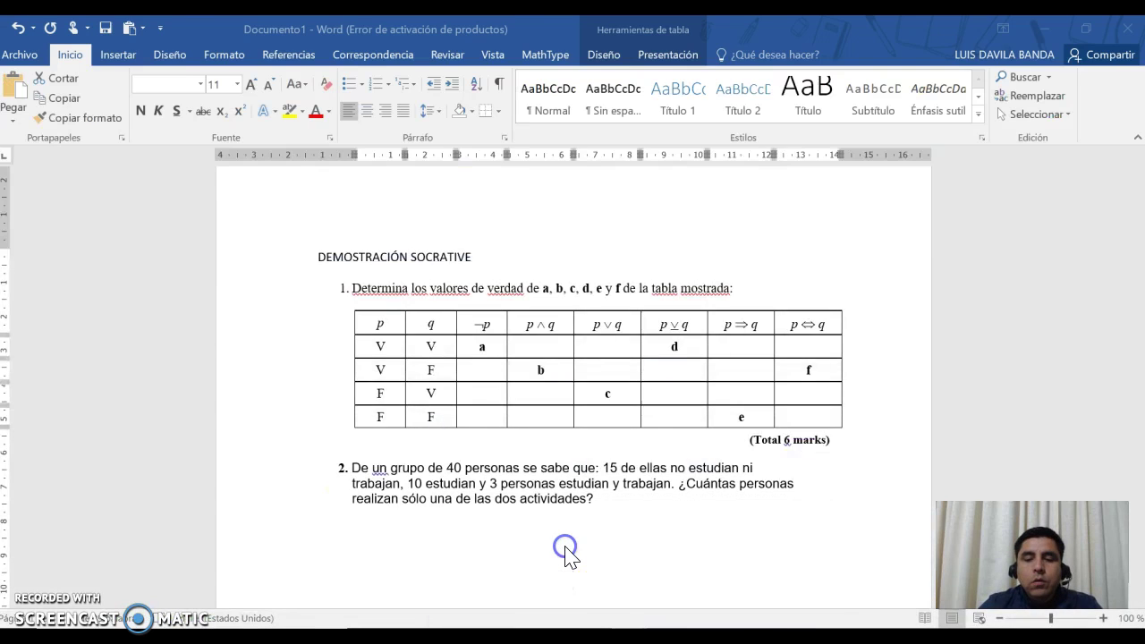
drag(354, 467, 599, 503)
key(ctrl+c)
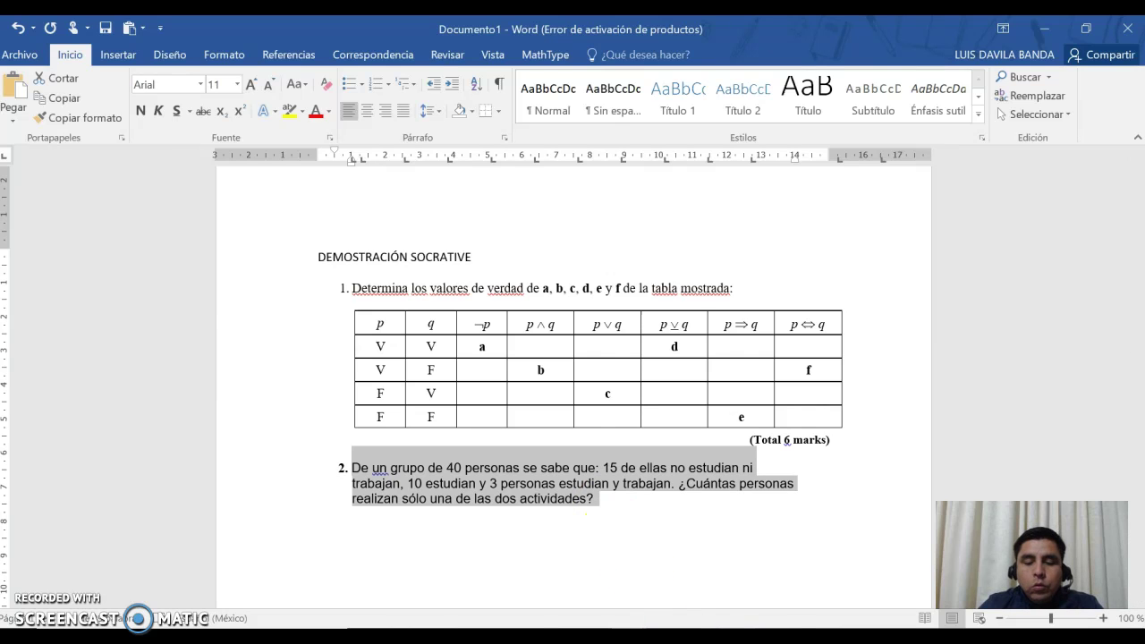
key(alt+Tab)
key(ctrl+v)
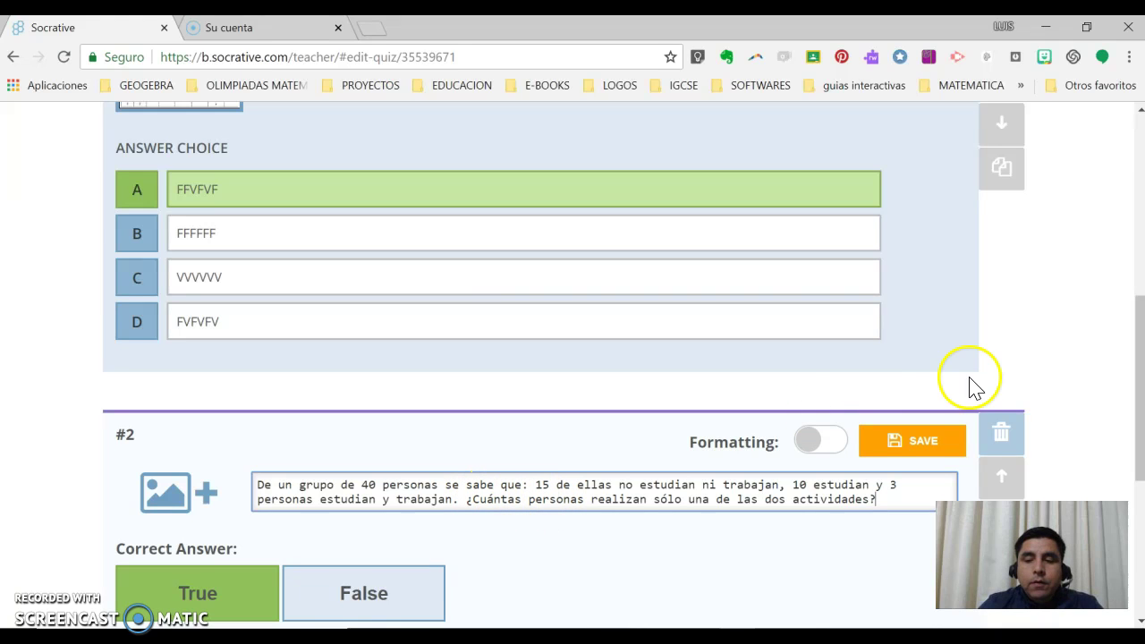
Reword the end of question #2 to "Es correcto que 3 personas realizan sólo una de las dos actividades", without question marks
drag(1138, 333, 1137, 386)
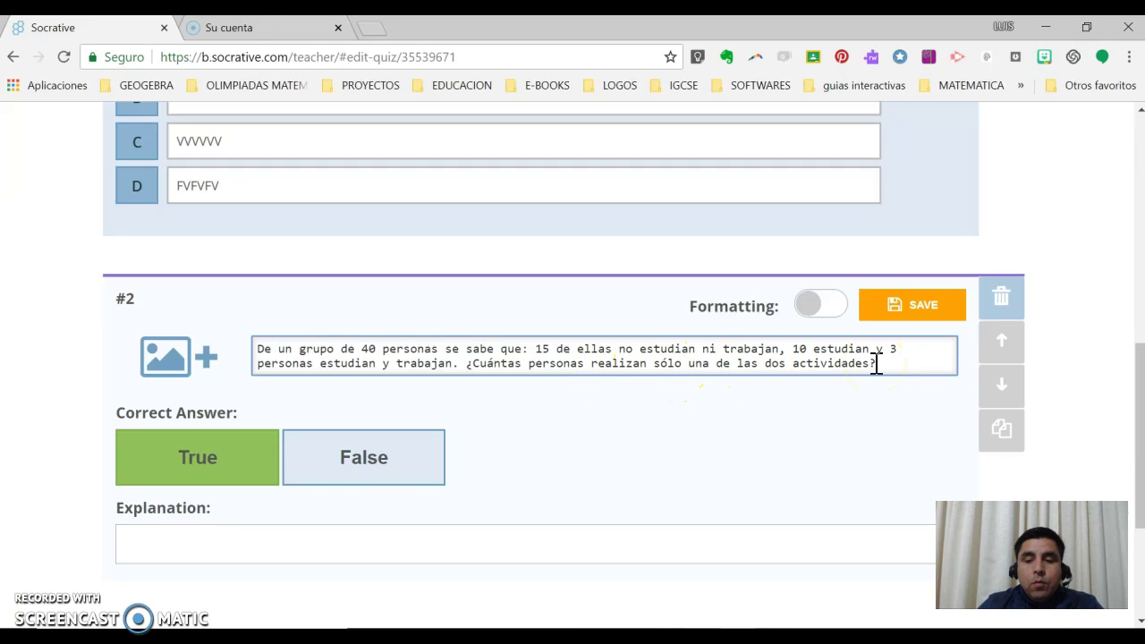
click(387, 452)
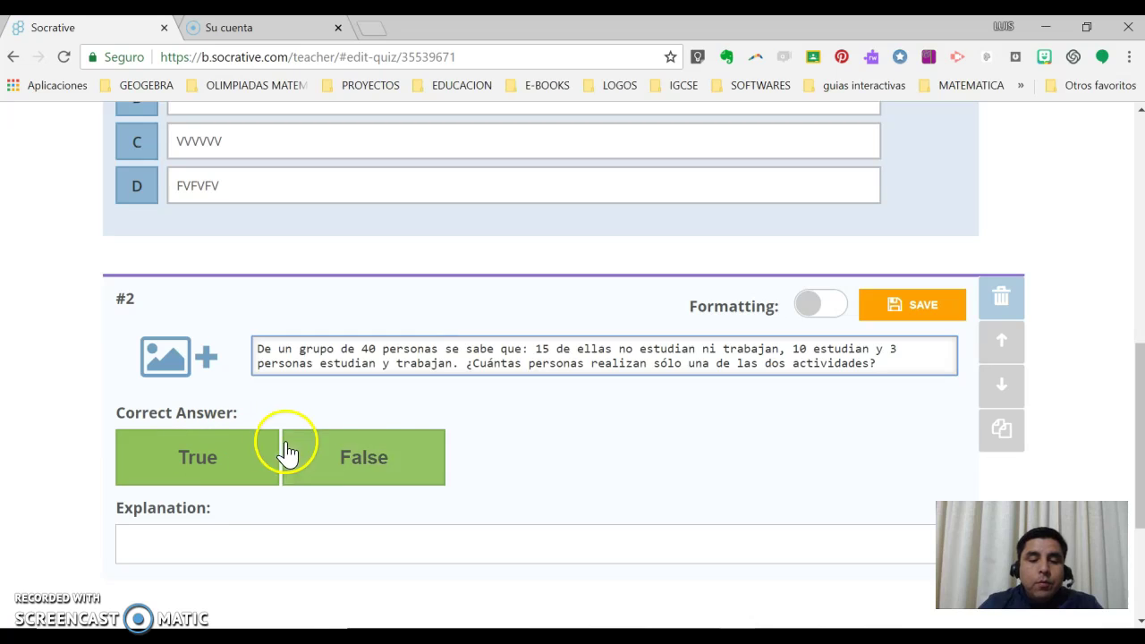
click(379, 454)
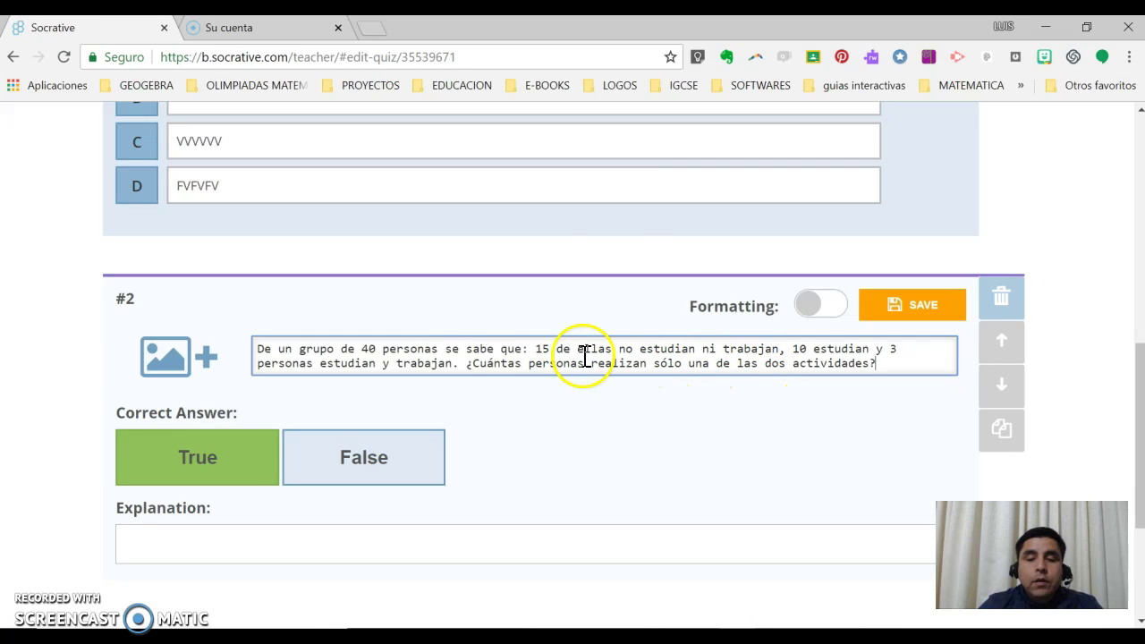
click(472, 365)
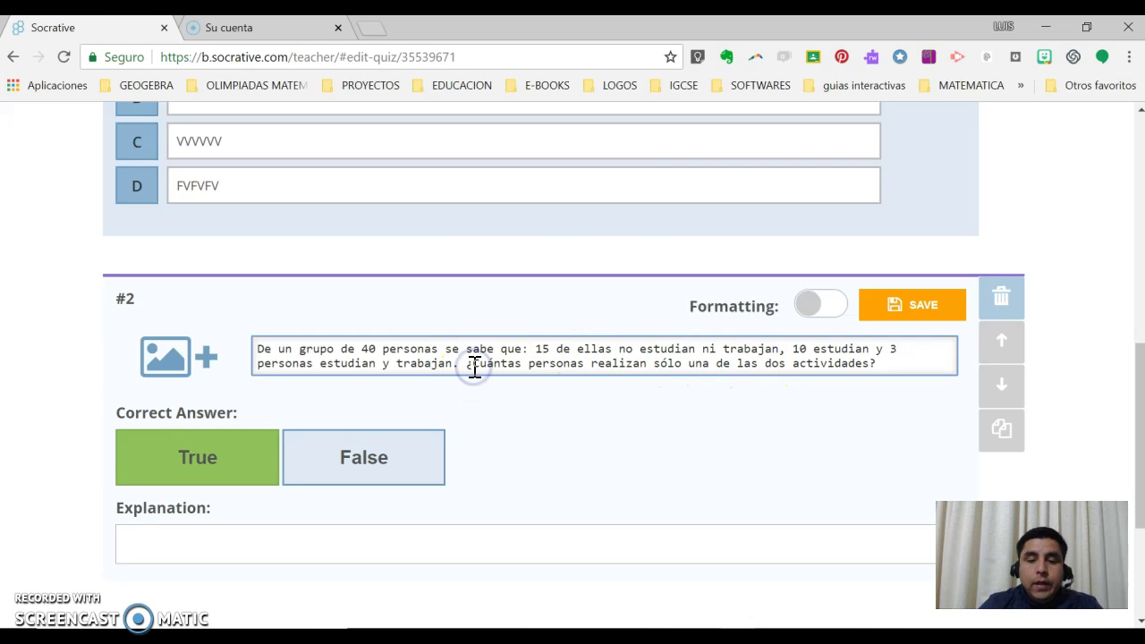
drag(465, 366, 537, 366)
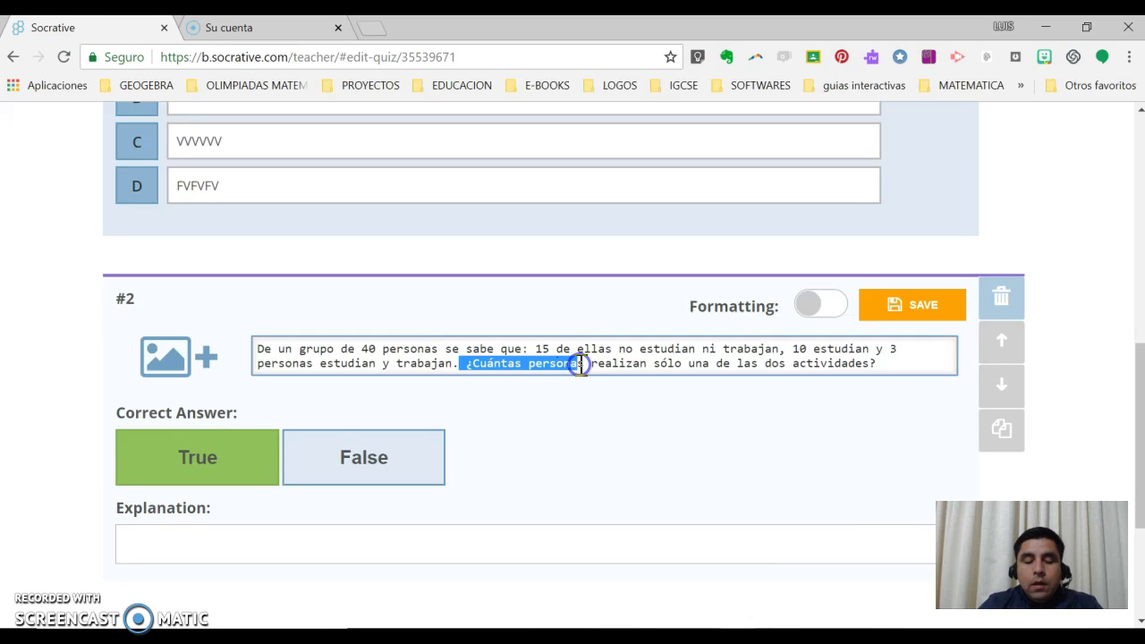
drag(581, 364, 582, 365)
text(Es correcto que)
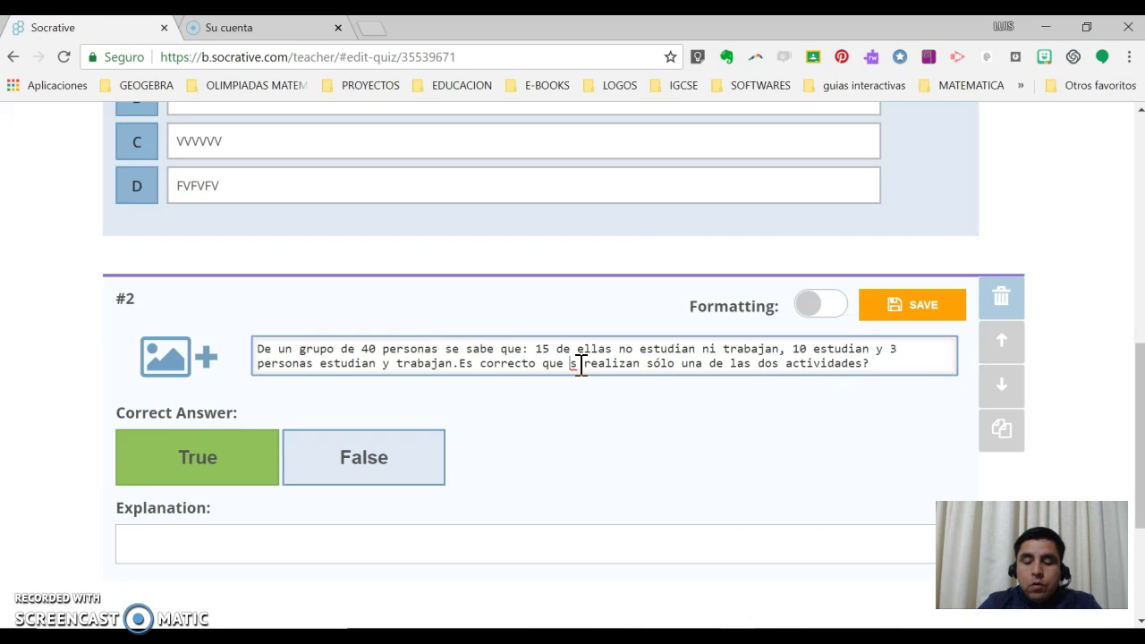
key(BackSpace)
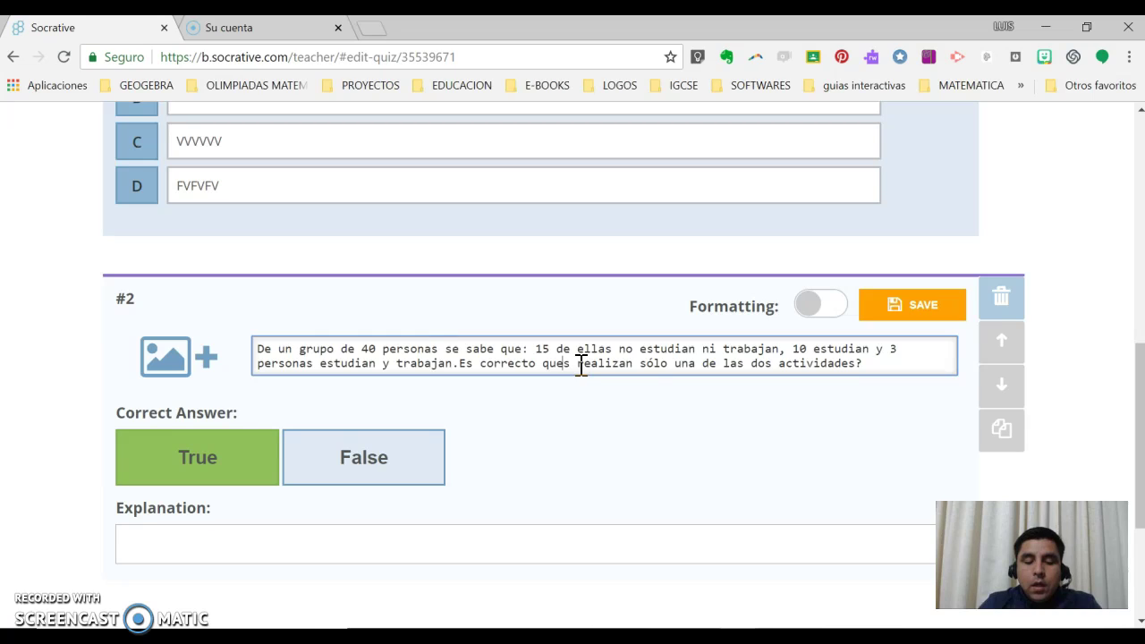
text(3 )
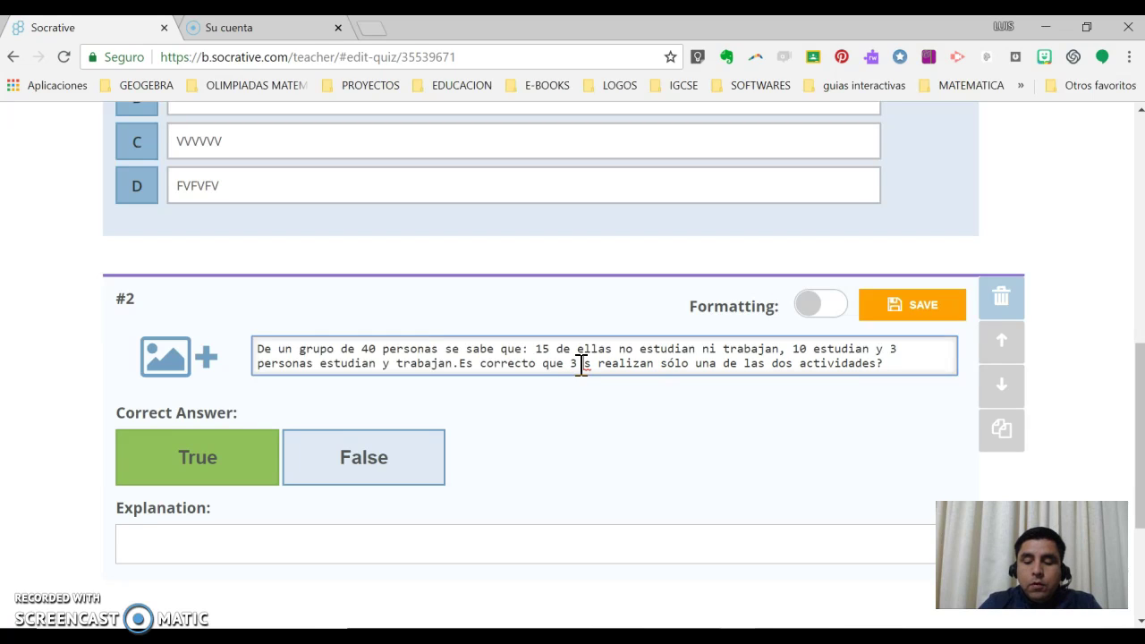
text(persona)
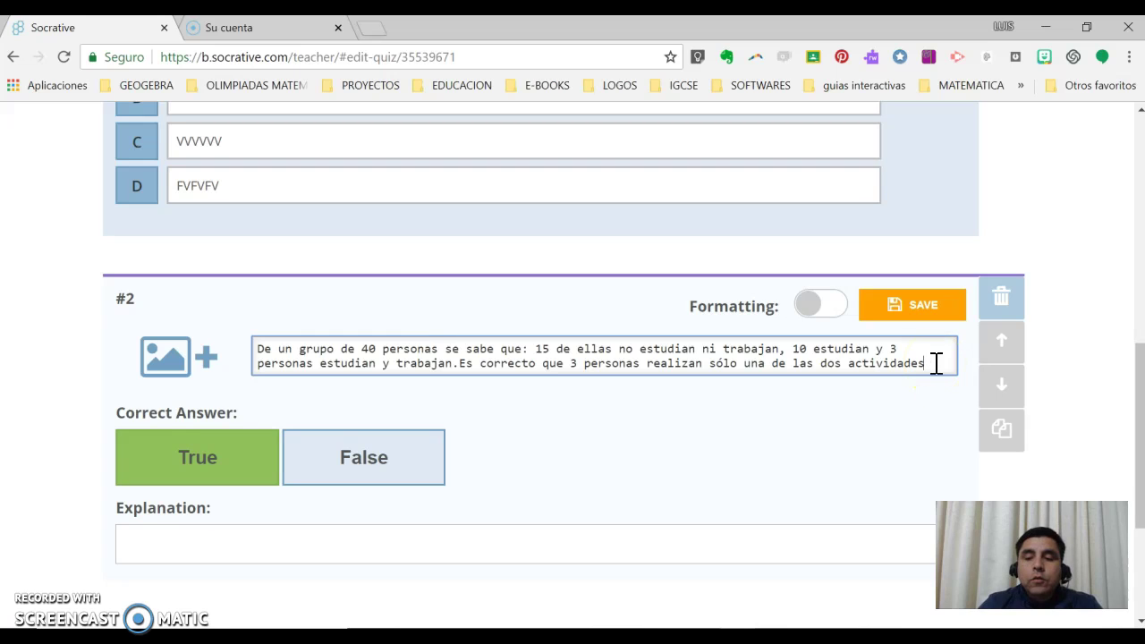
click(461, 364)
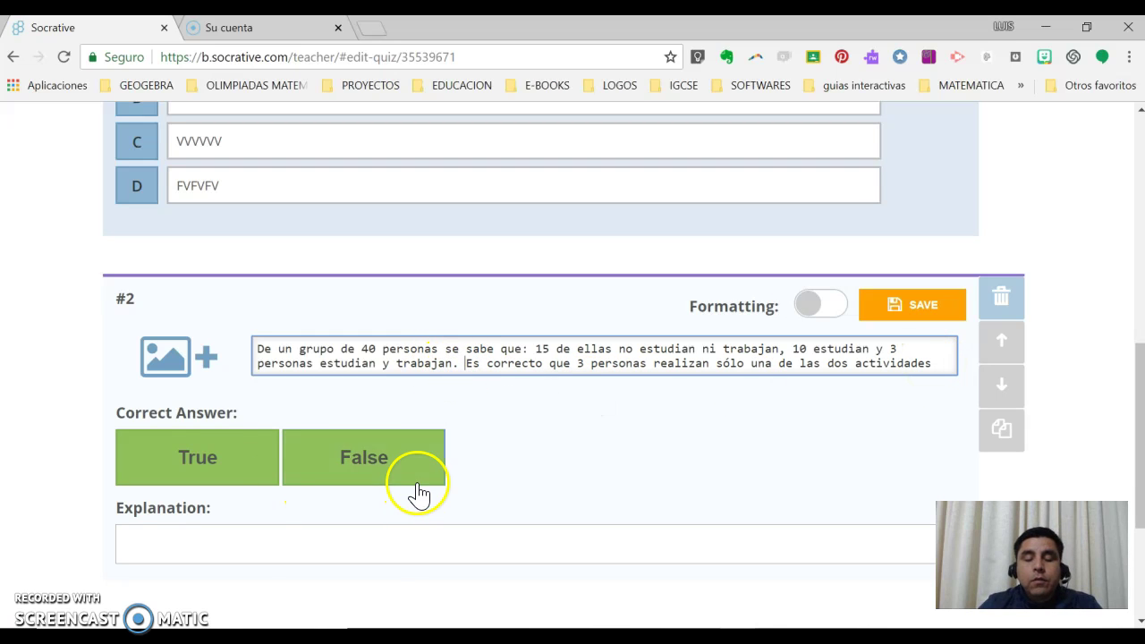
Mark True as the correct answer to question #2 and save the question
click(226, 482)
click(230, 470)
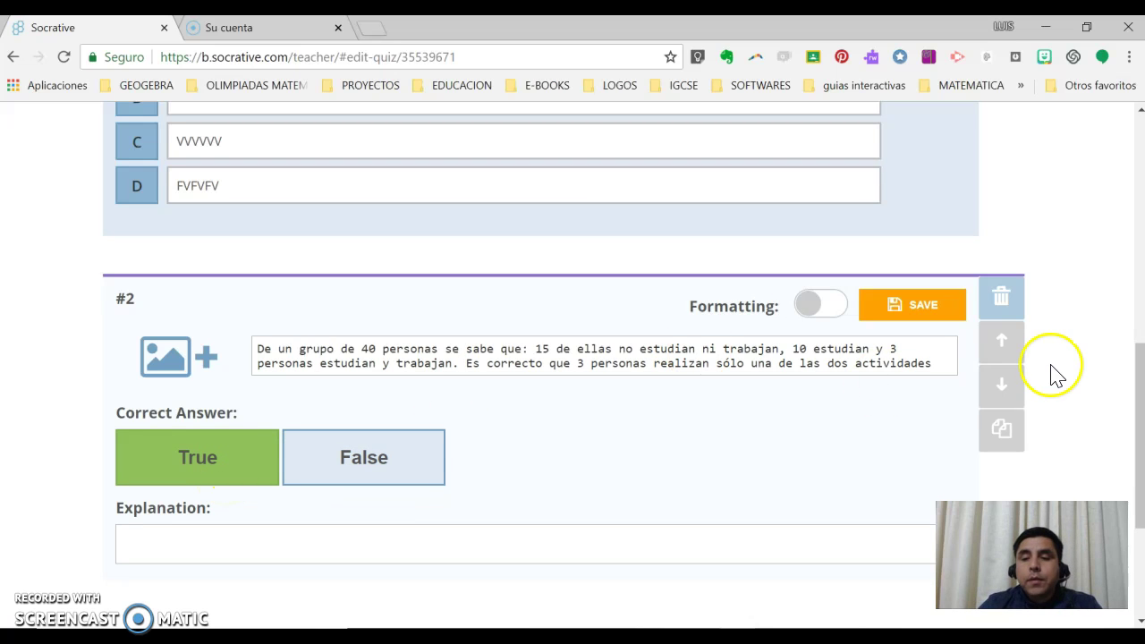
drag(1140, 383, 1140, 416)
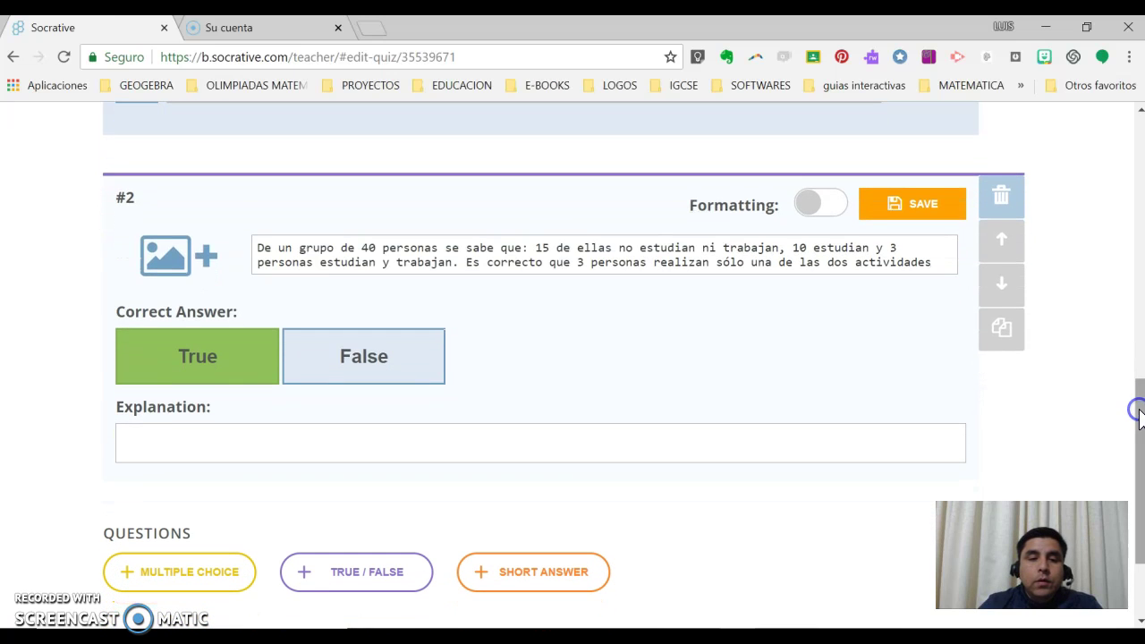
click(211, 259)
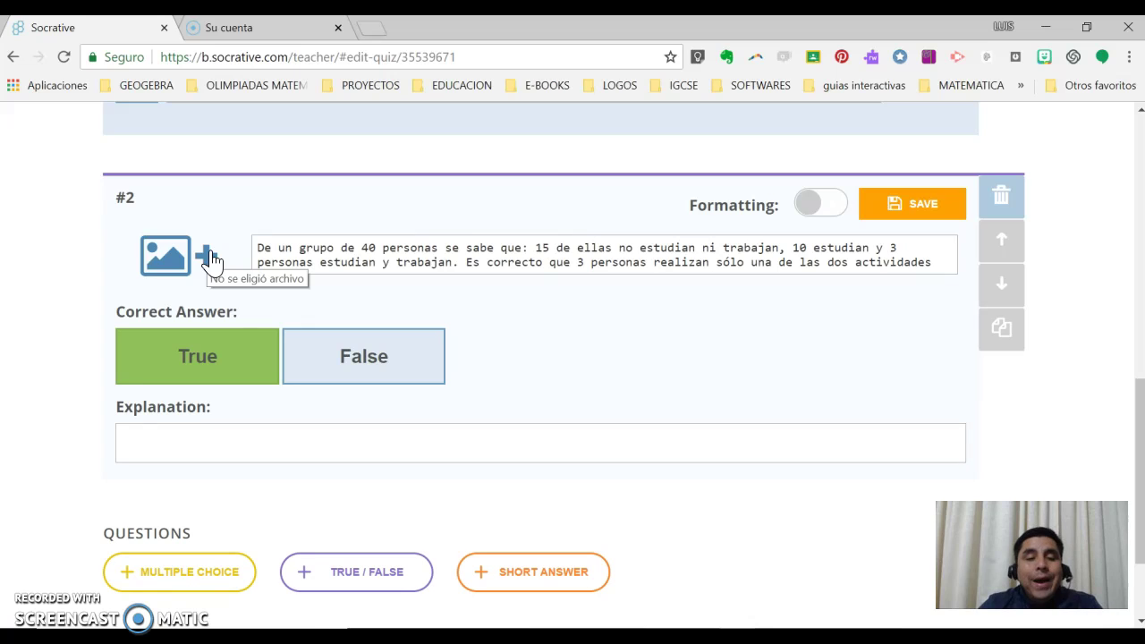
click(920, 208)
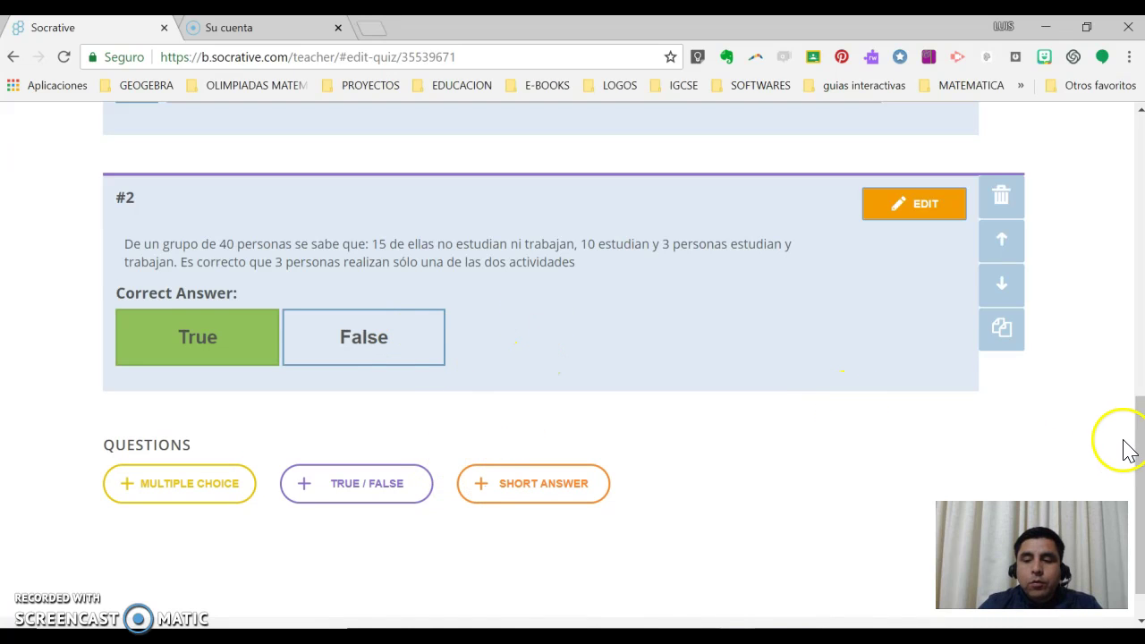
Save the whole Demo de Matemática quiz and exit the quiz editor
drag(1139, 452, 1125, 285)
scroll(1122, 222, up, 3)
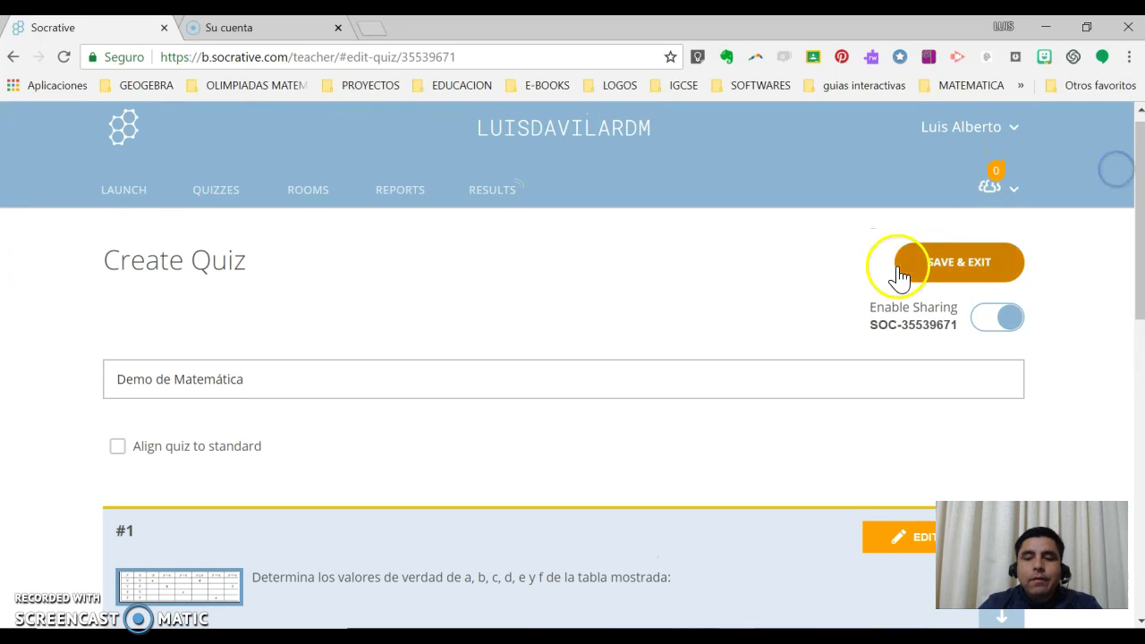
click(946, 279)
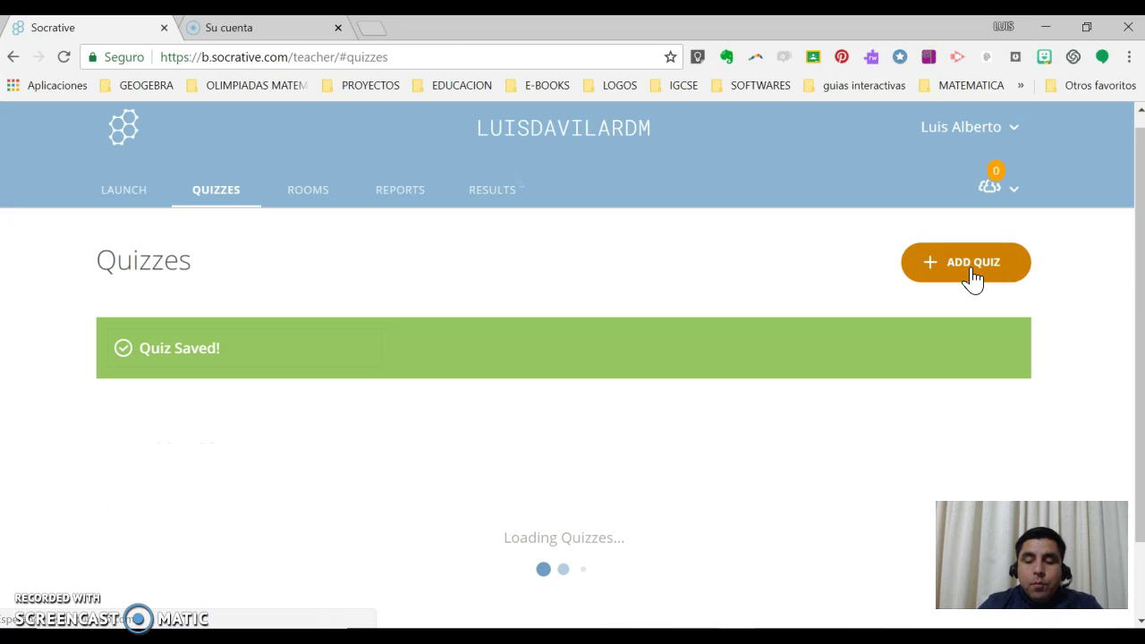
Reopen the Demo de Matemática quiz from the quiz list to view it, and save and exit it again
click(1129, 177)
drag(1129, 176, 1137, 205)
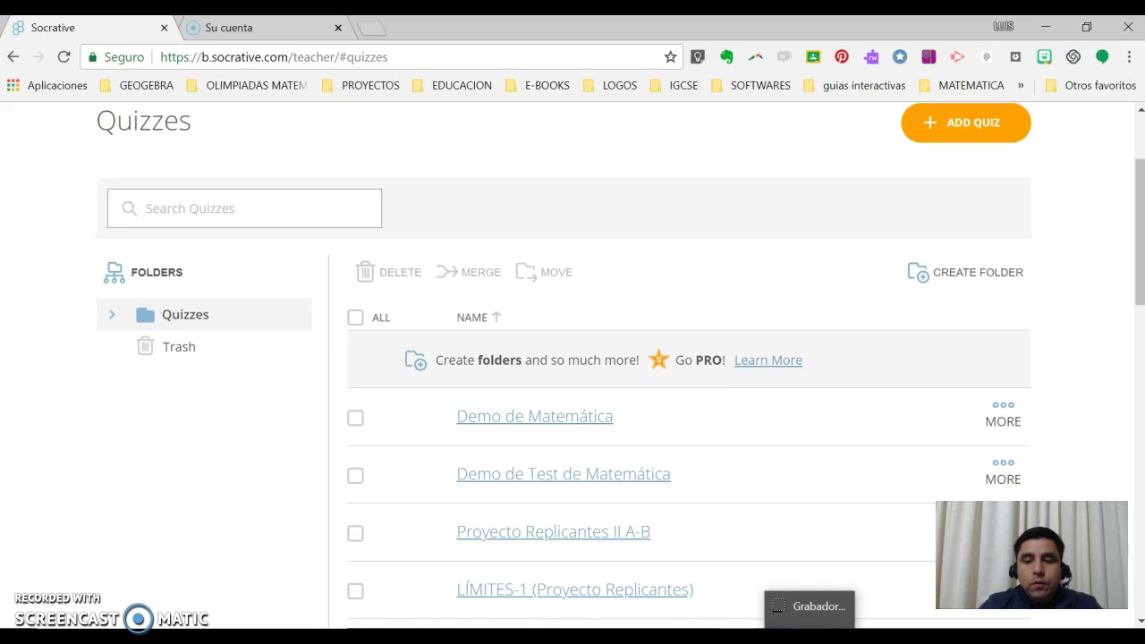
click(546, 417)
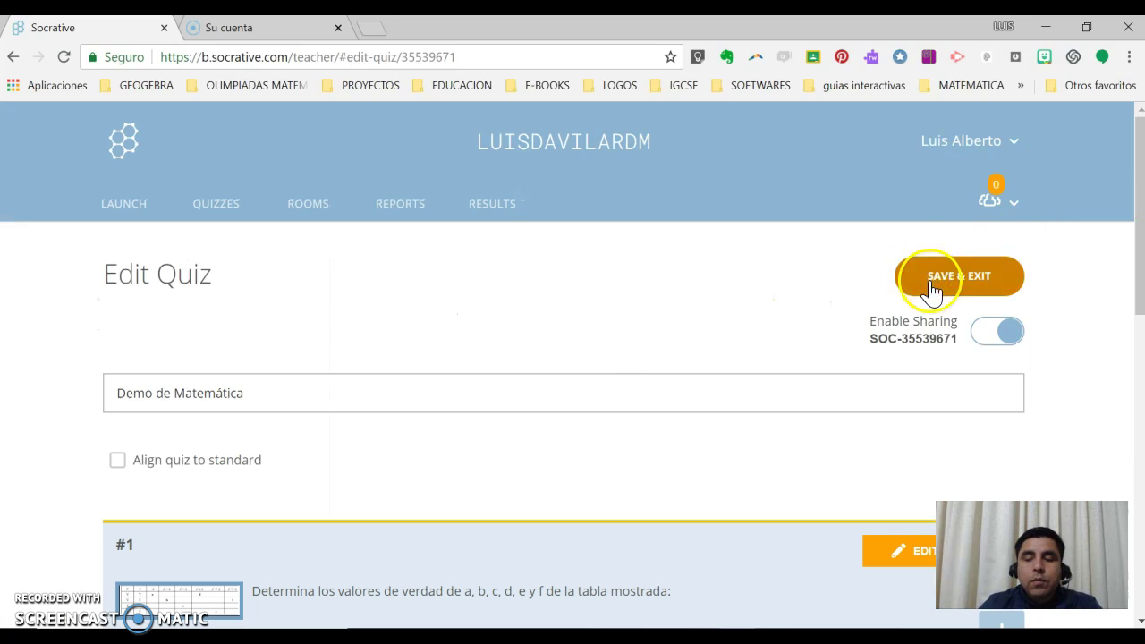
mouse_move(1131, 192)
mouse_down()
mouse_move(1132, 450)
mouse_move(1132, 198)
mouse_up()
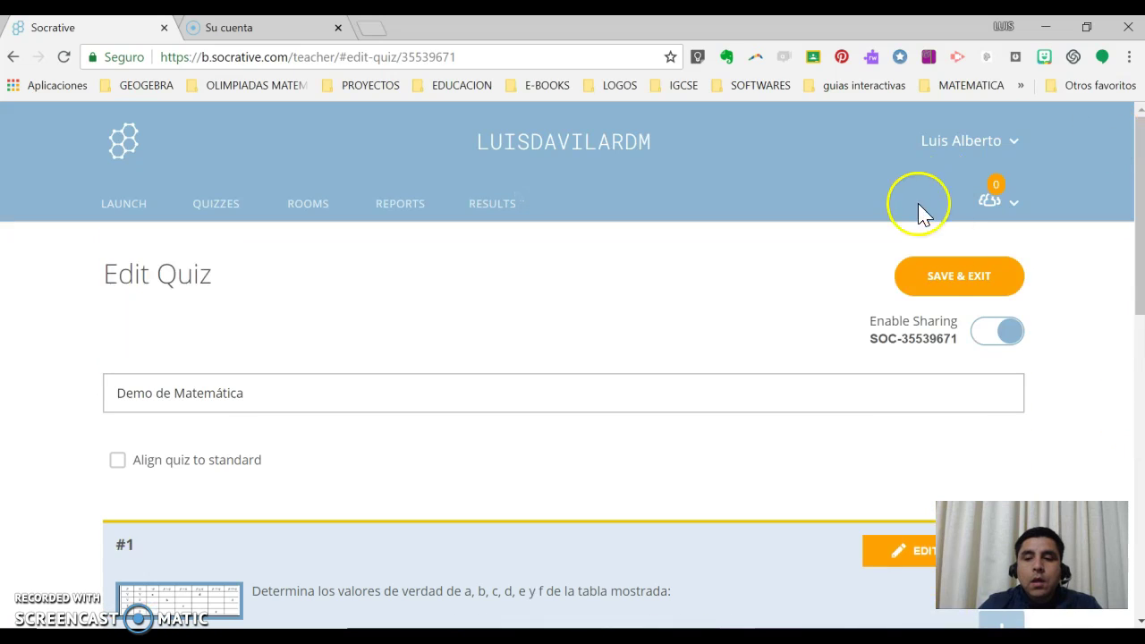
click(948, 273)
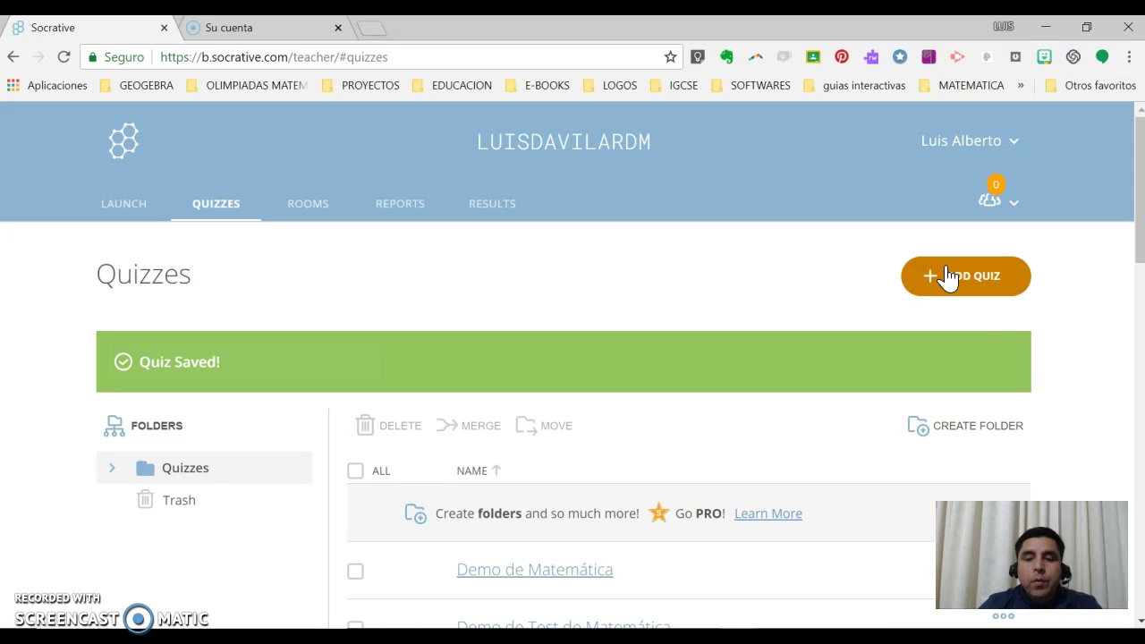
Download the Demo de Matemática quiz from the quiz list and open the resulting PDF
drag(1132, 194, 1132, 287)
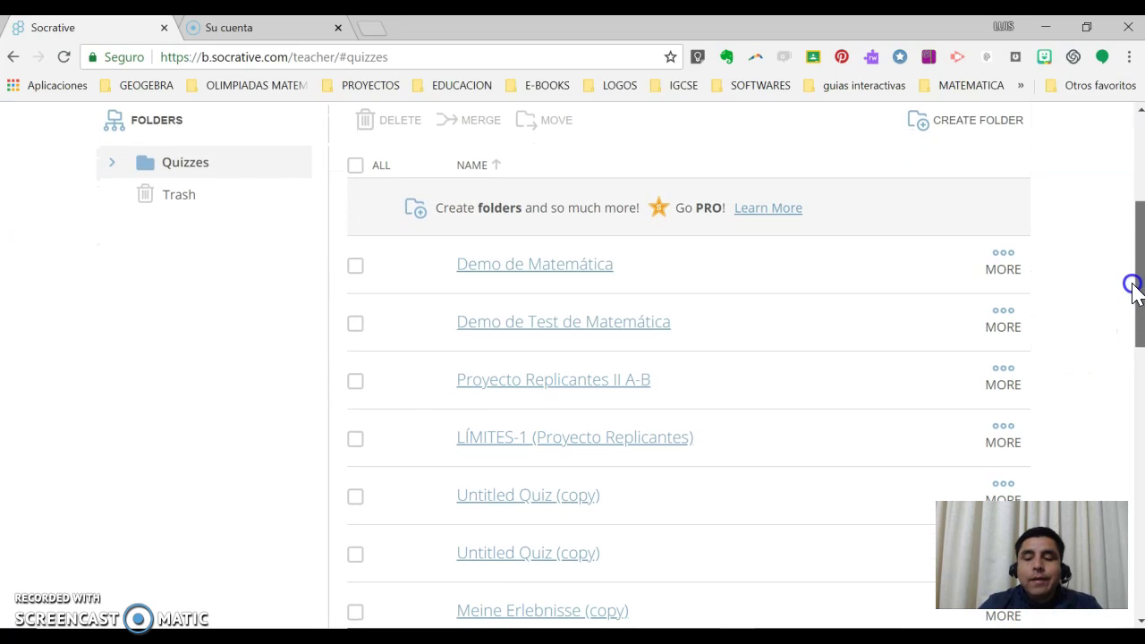
click(1004, 257)
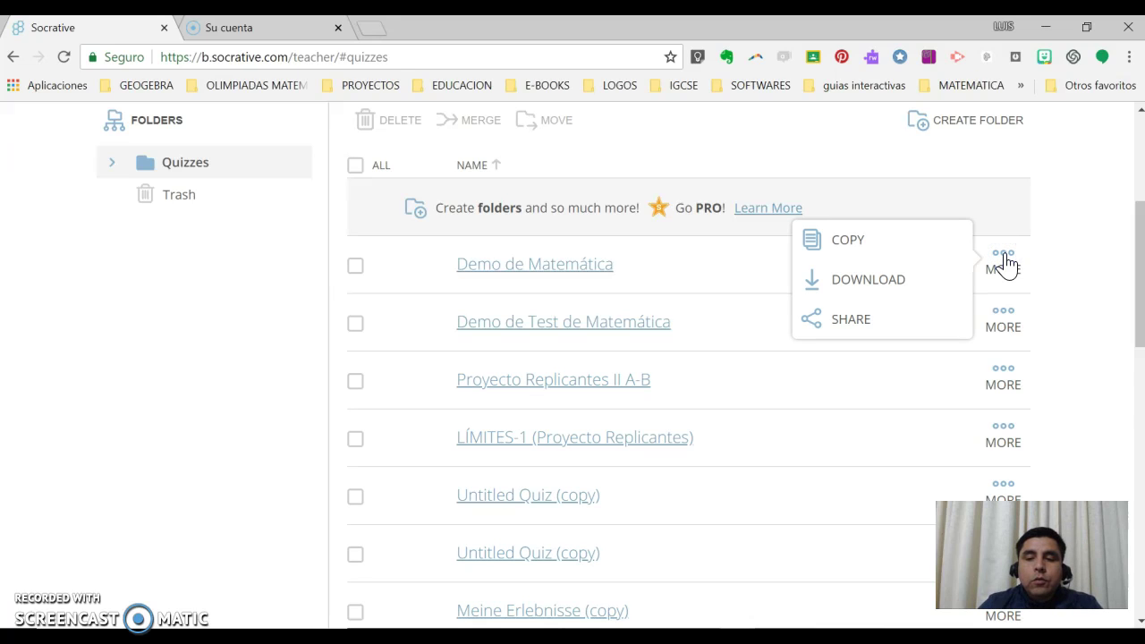
click(872, 281)
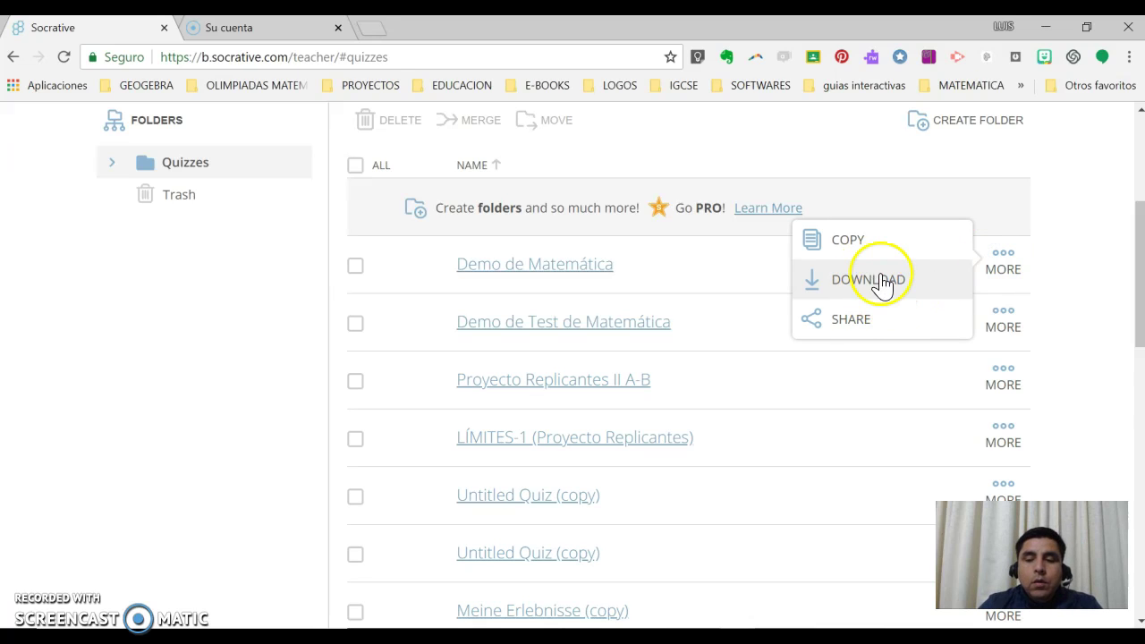
drag(881, 275, 845, 244)
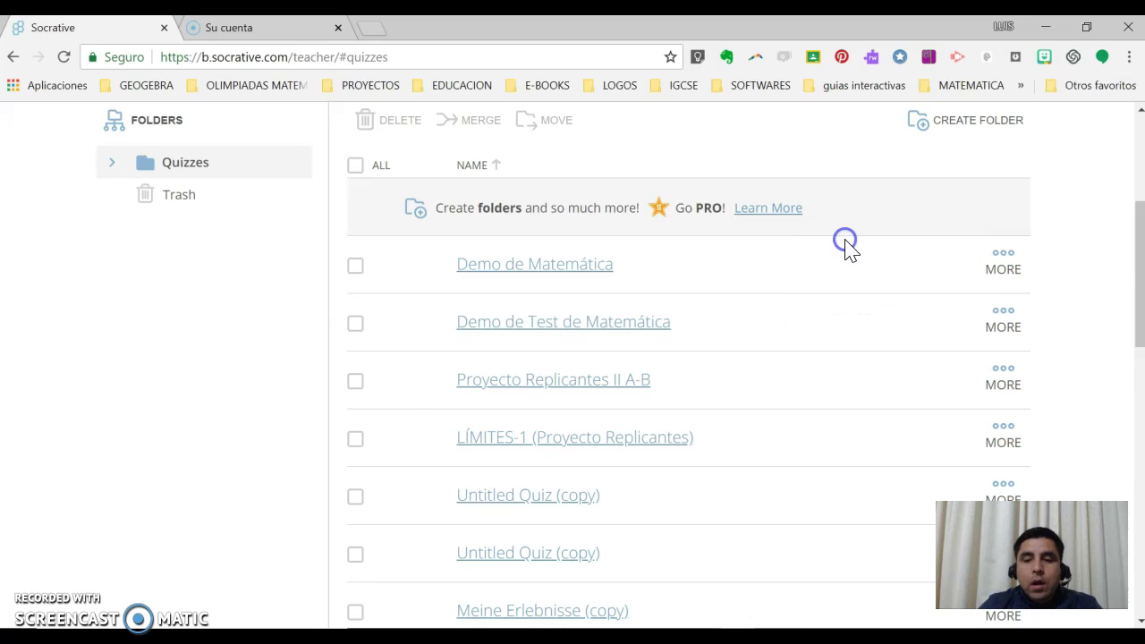
click(1002, 261)
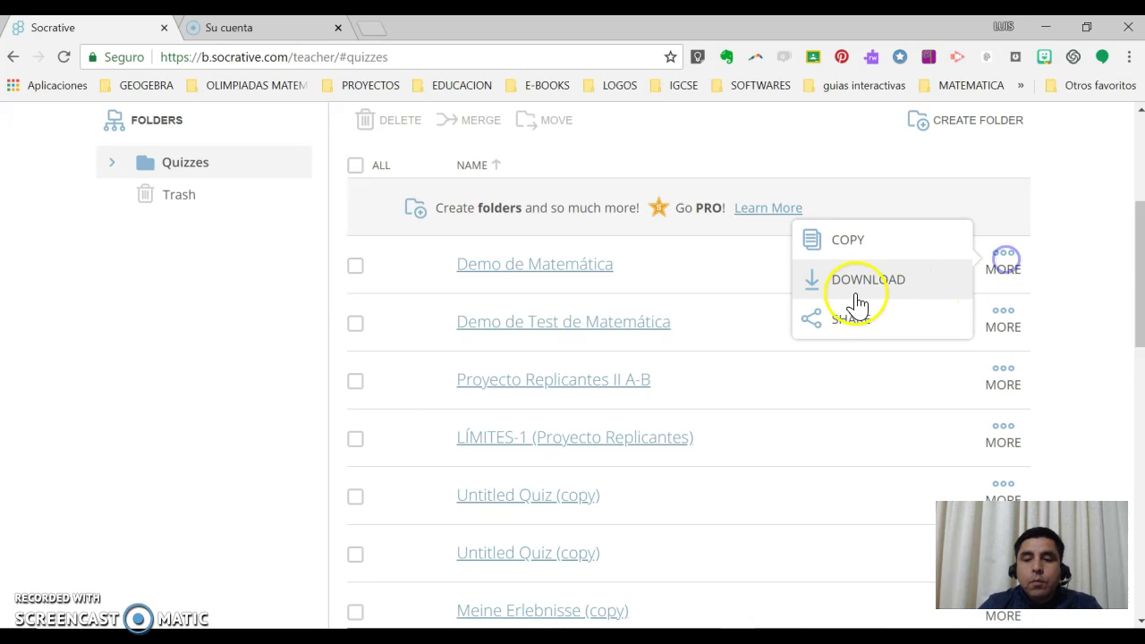
click(884, 287)
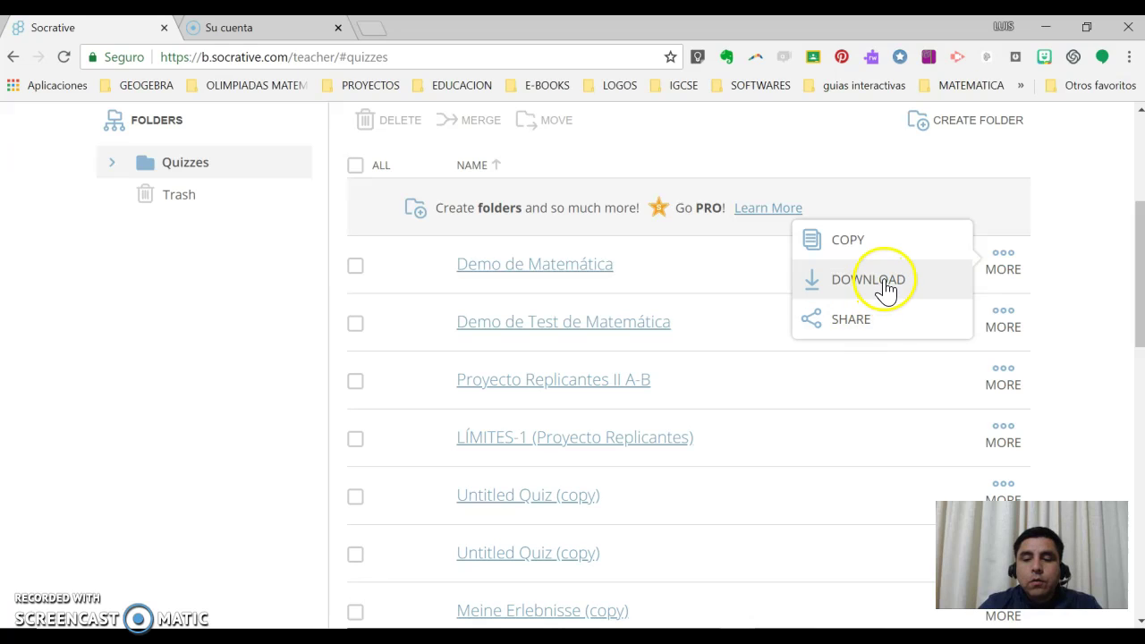
click(885, 282)
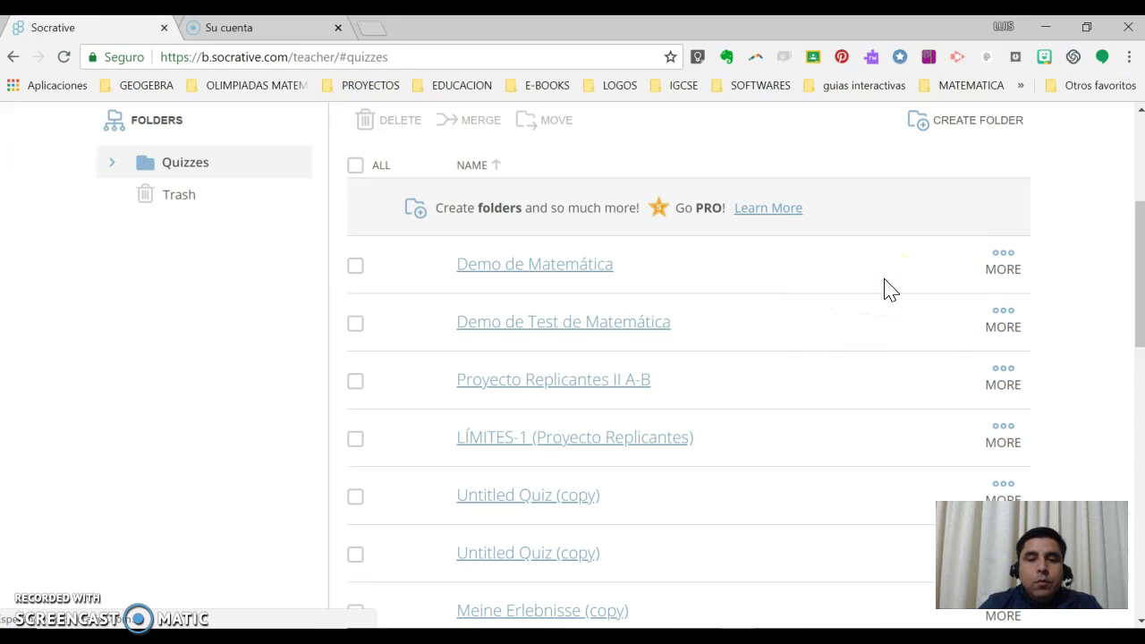
click(885, 281)
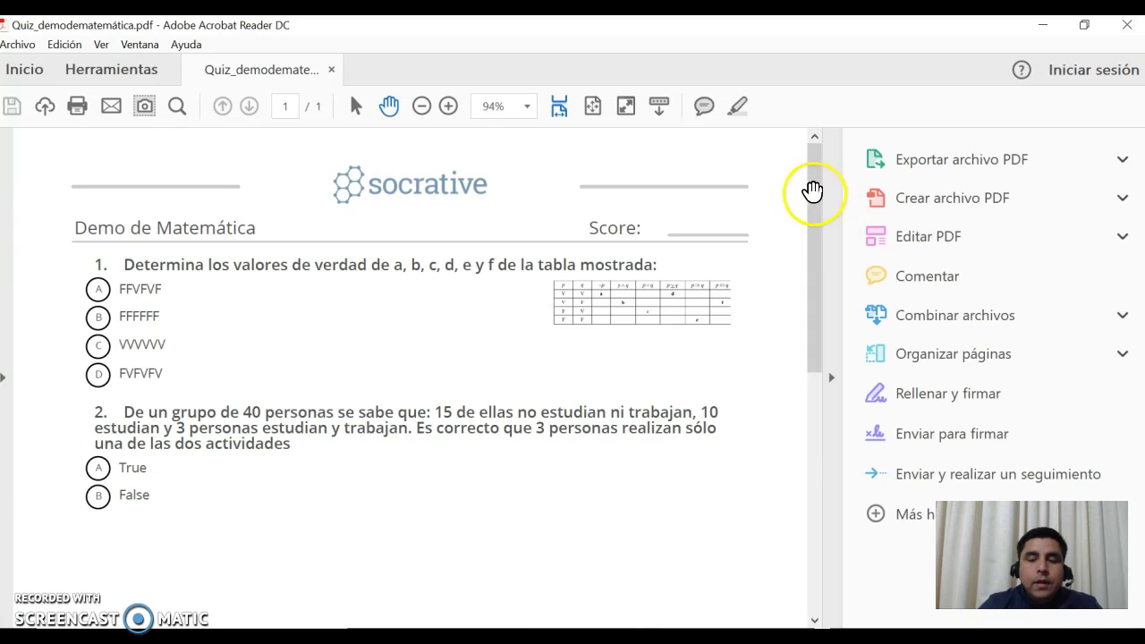
Review the downloaded quiz PDF with the tools pane hidden, and return to Socrative
drag(814, 197, 818, 220)
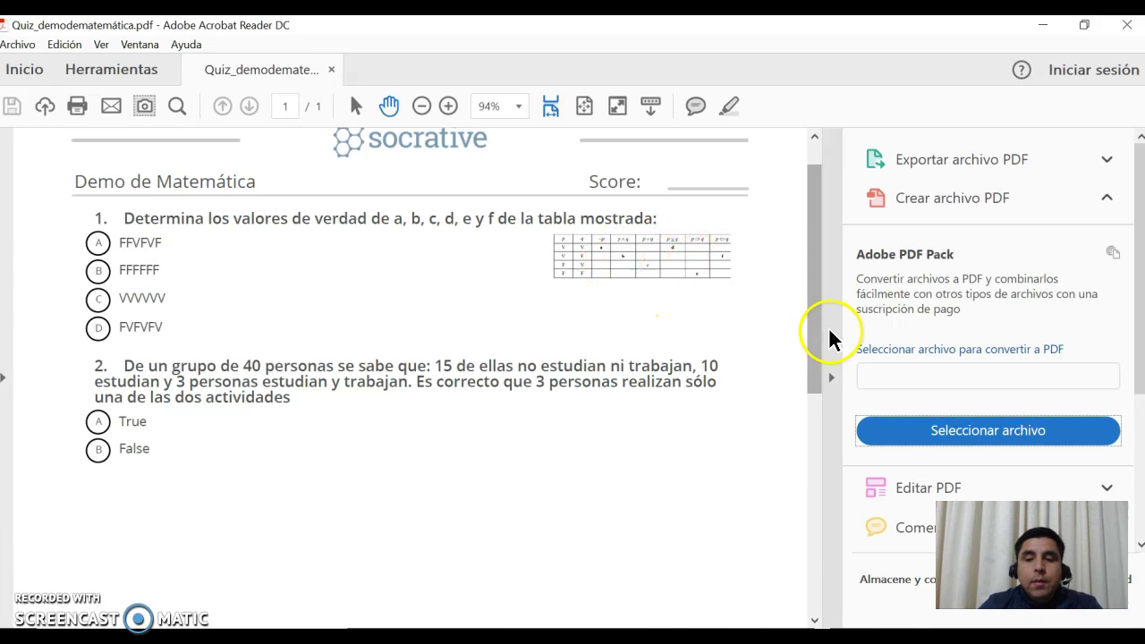
click(831, 376)
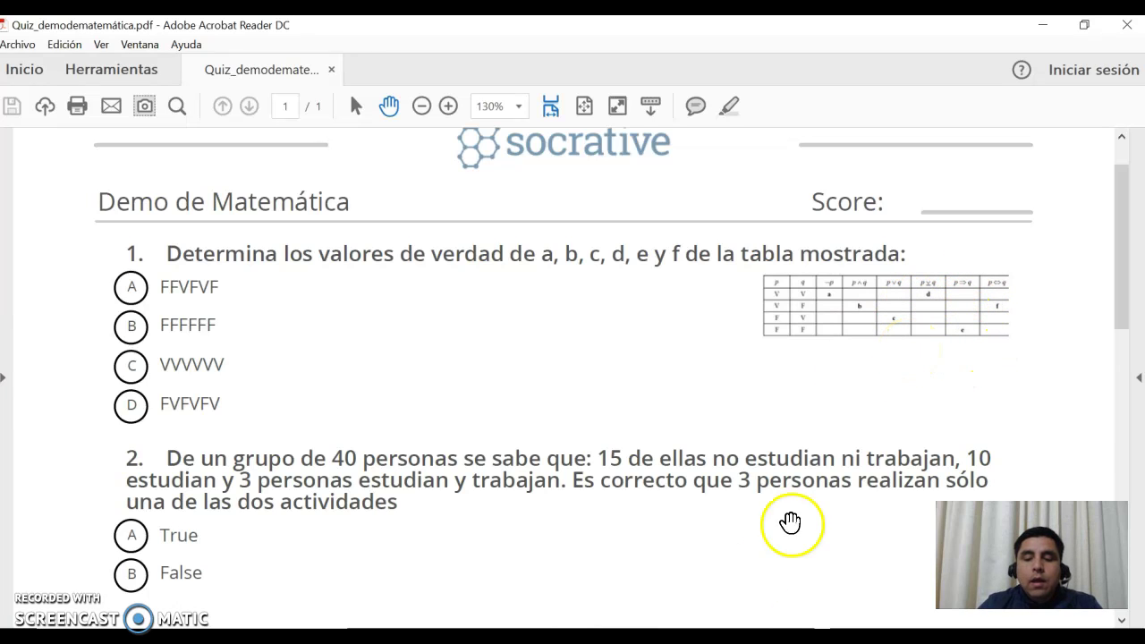
key(alt+Tab)
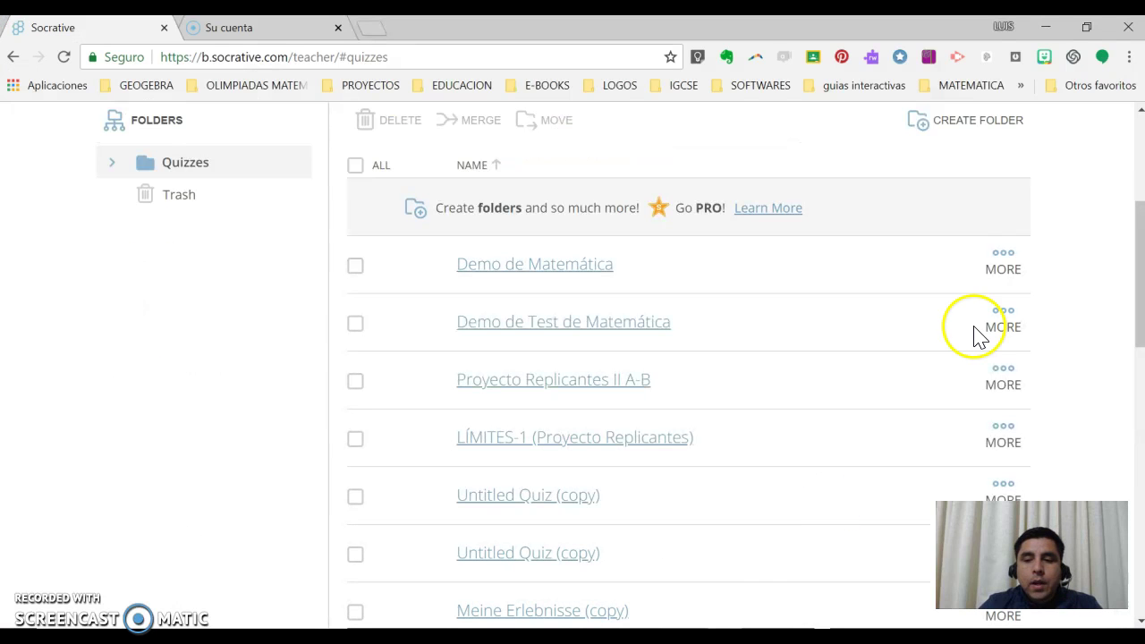
Copy the sharing URL of the Demo de Matemática quiz and close the sharing dialog
click(1004, 254)
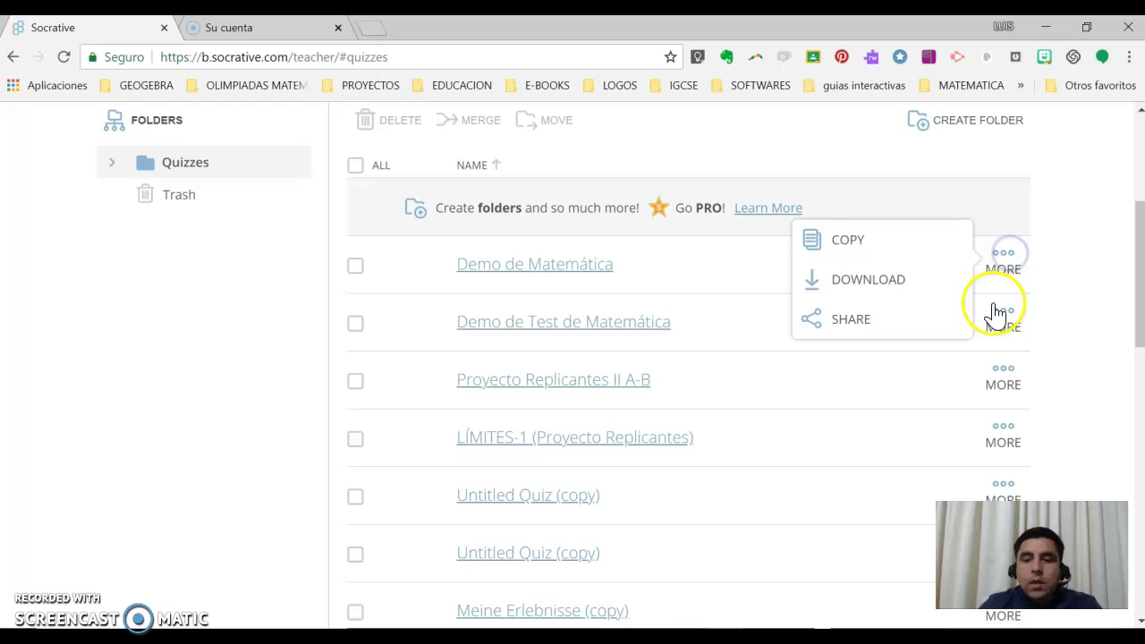
click(875, 320)
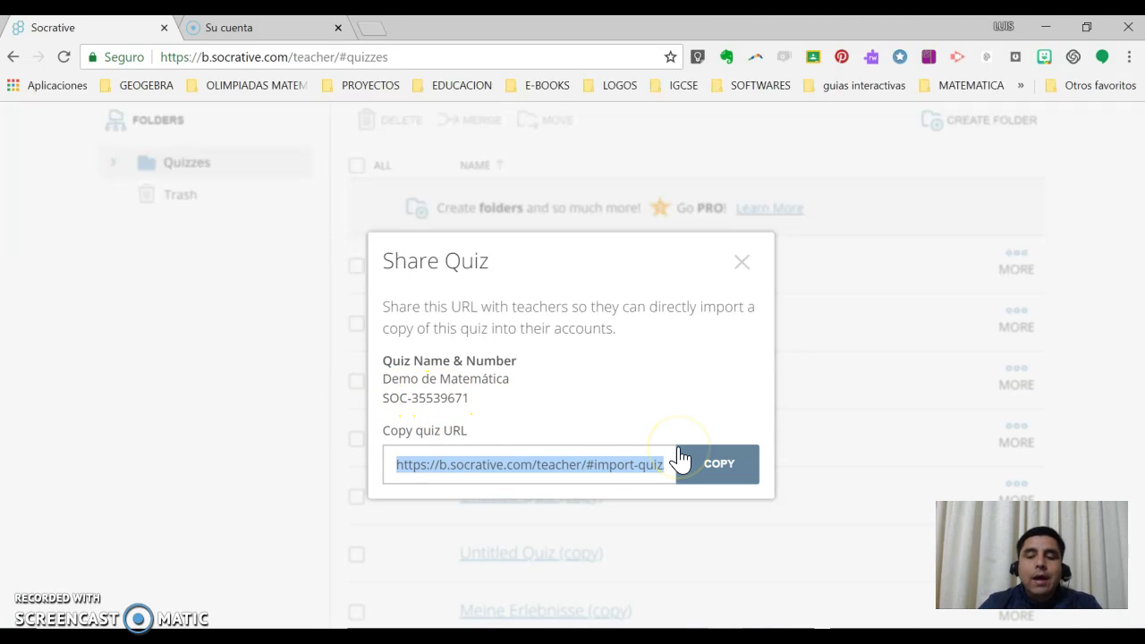
click(729, 472)
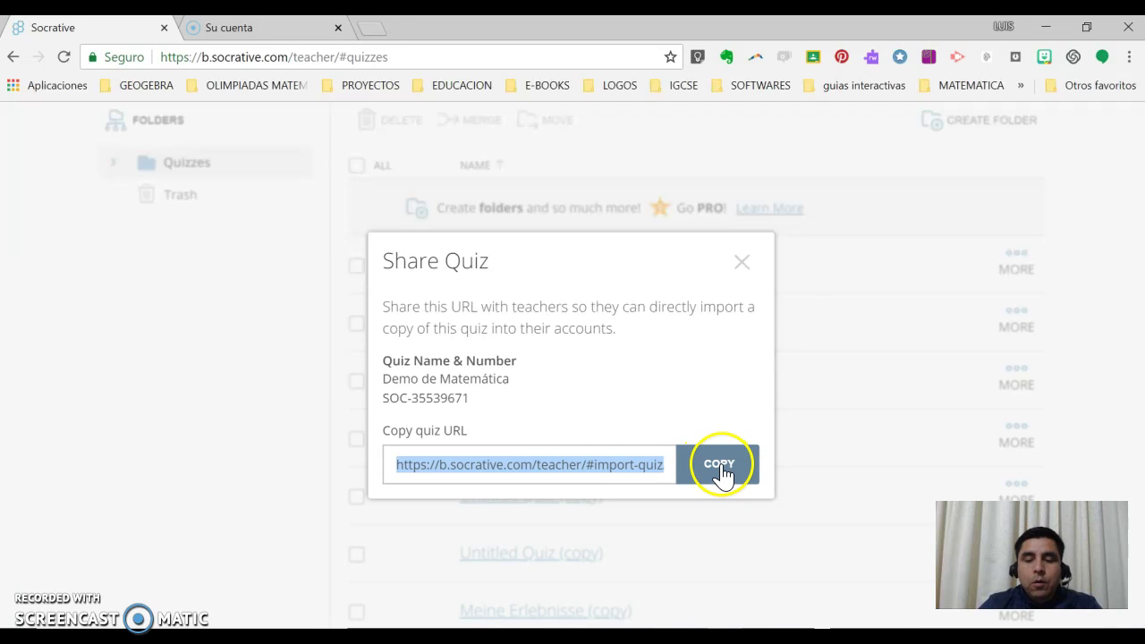
click(742, 265)
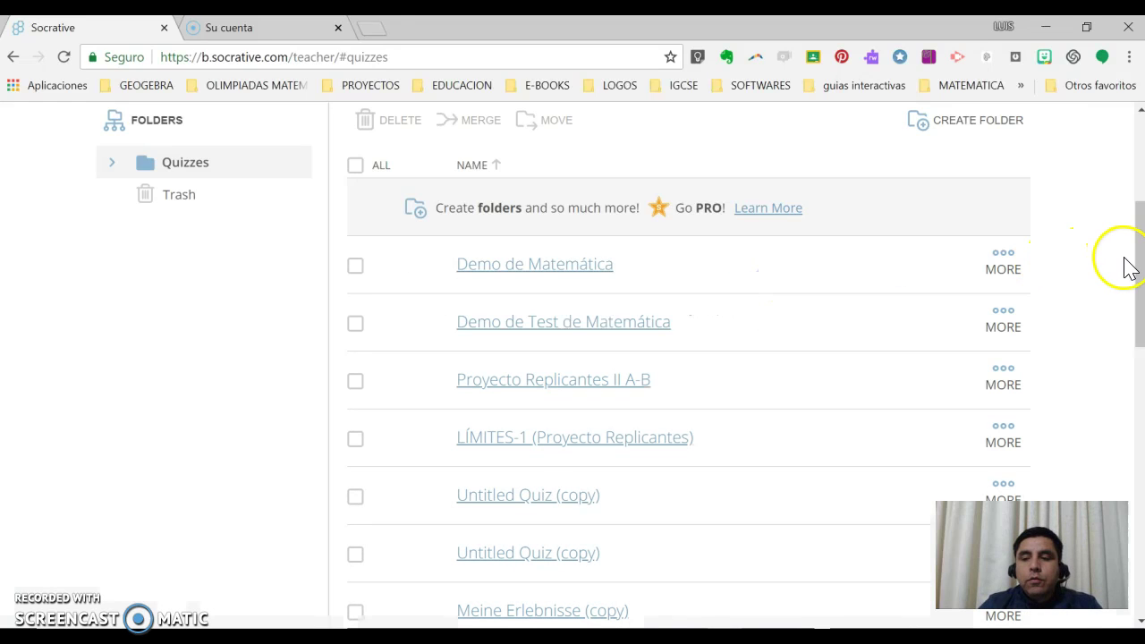
drag(1137, 267, 1128, 214)
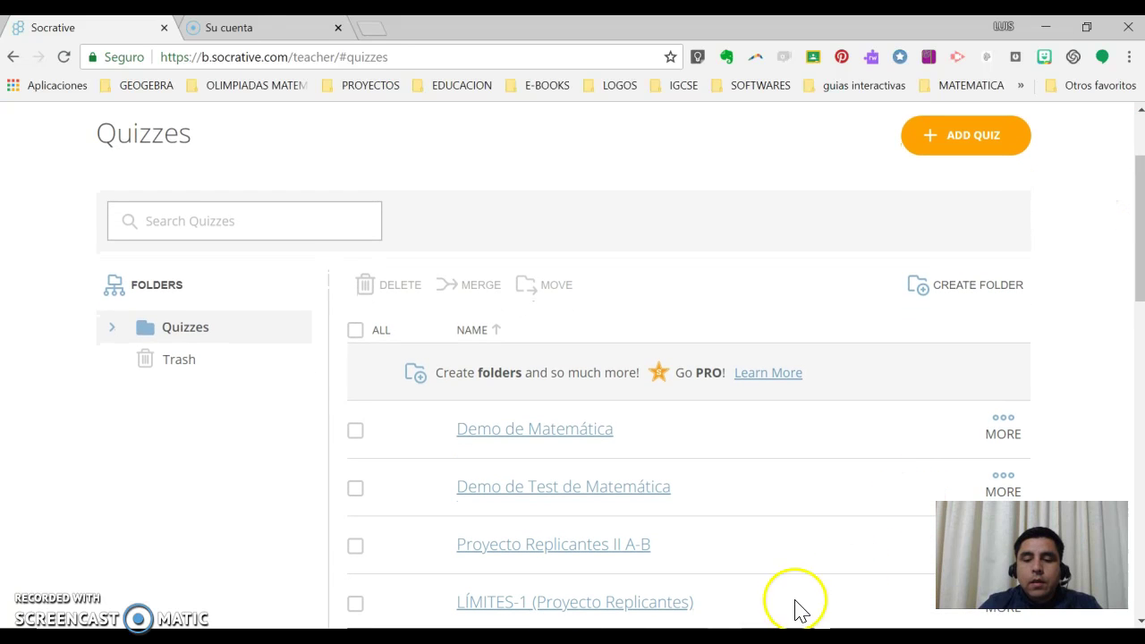